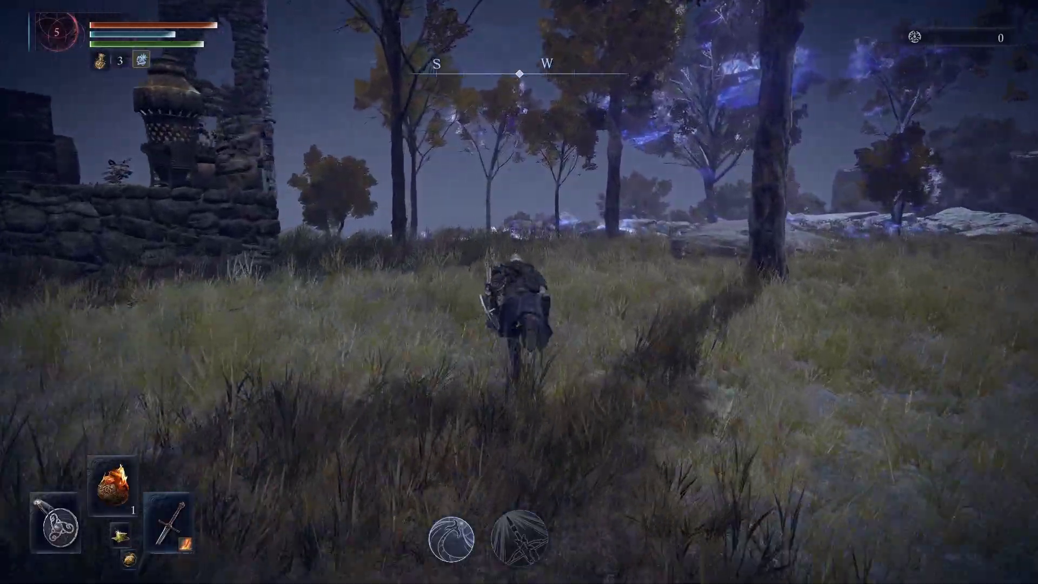
# Step: Turn the character toward the stone ruins in Nightreign
pyautogui.press('space')
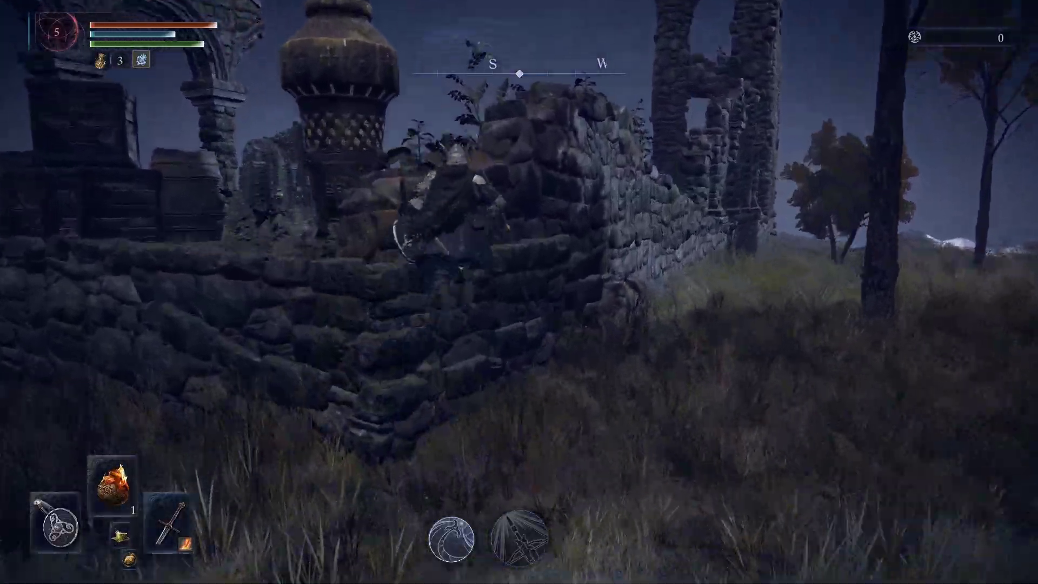
# Step: Run along the ruin wall, vault onto the grass, then exit the game to the desktop
pyautogui.press('w')
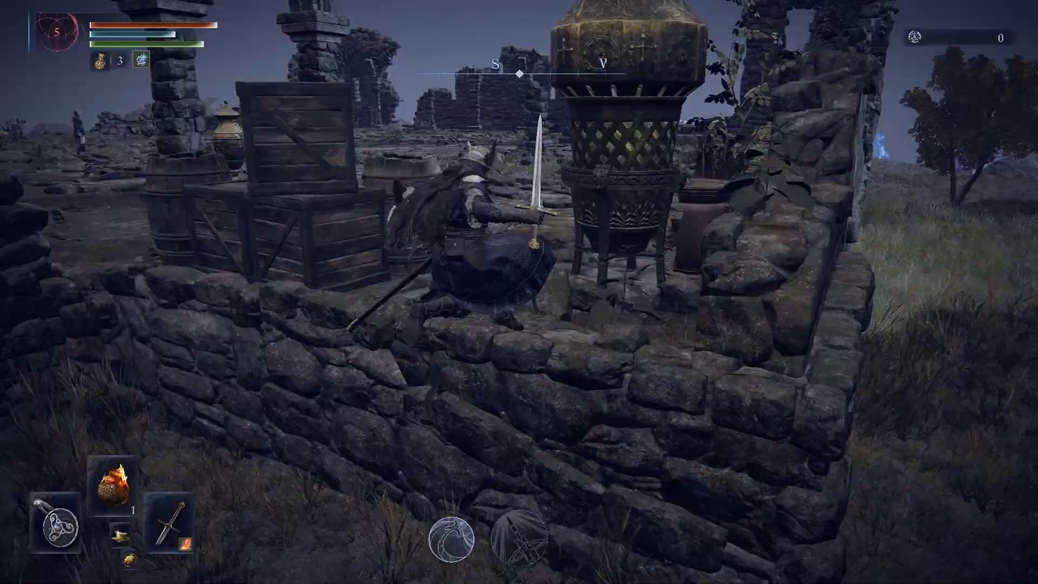
pyautogui.press('f')
pyautogui.press('w')
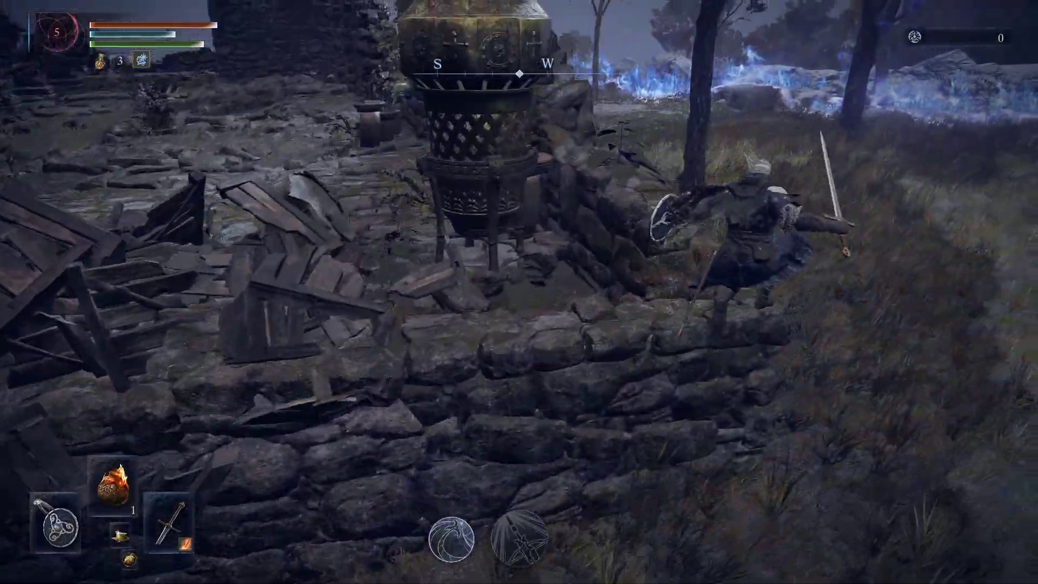
pyautogui.press('w')
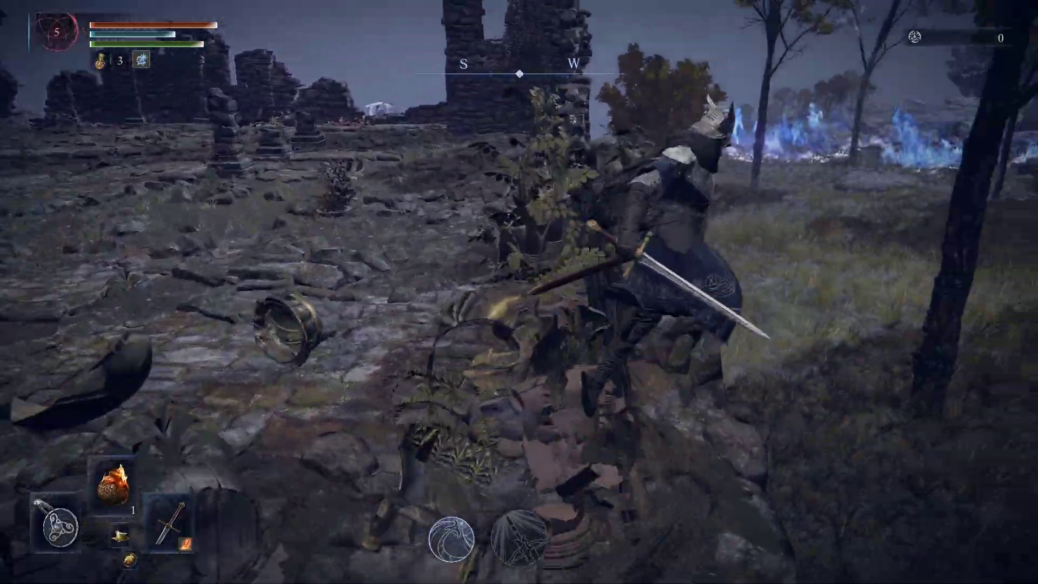
pyautogui.press('w')
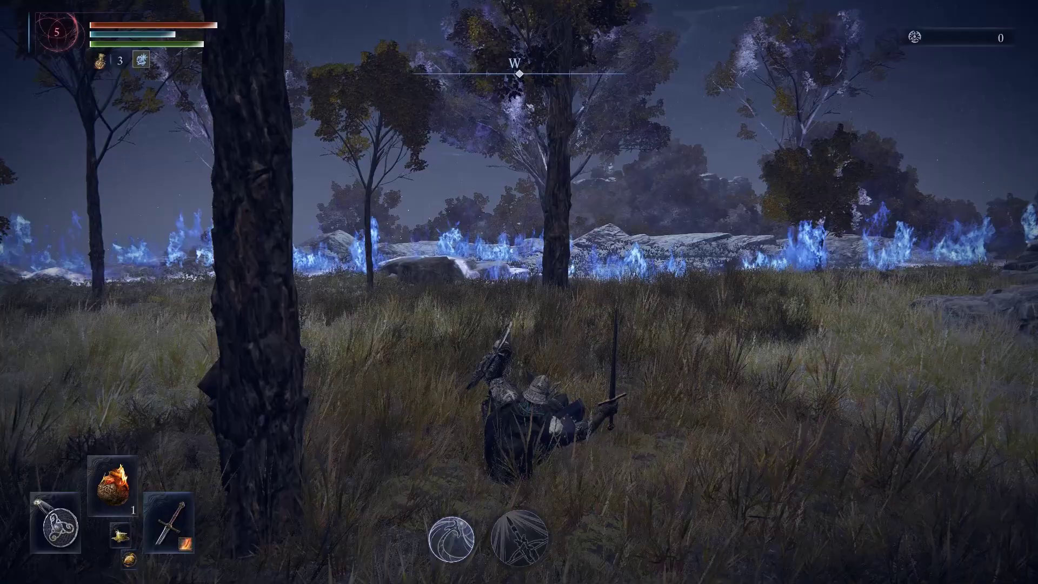
pyautogui.press('w')
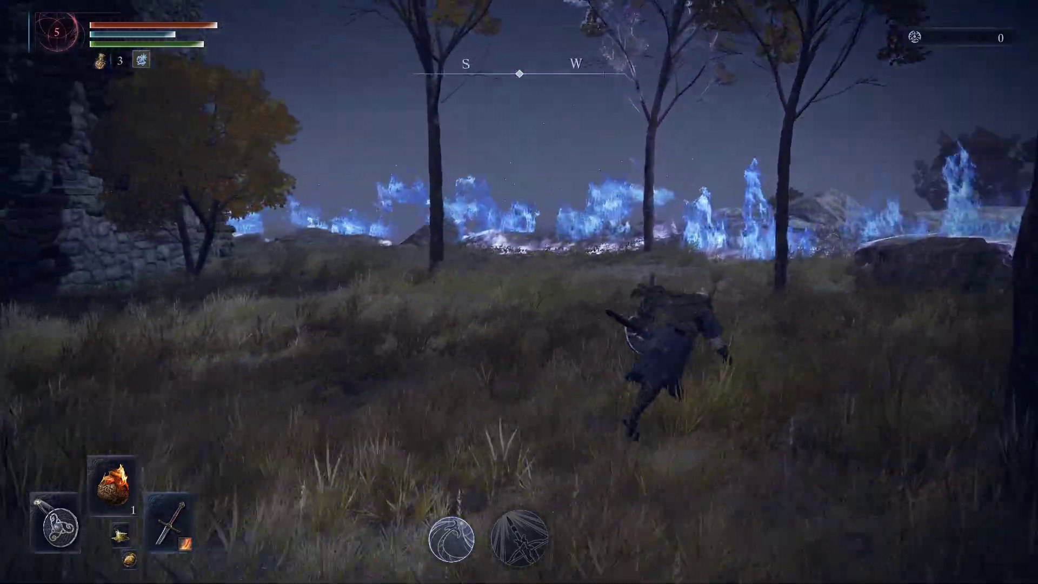
pyautogui.press('w')
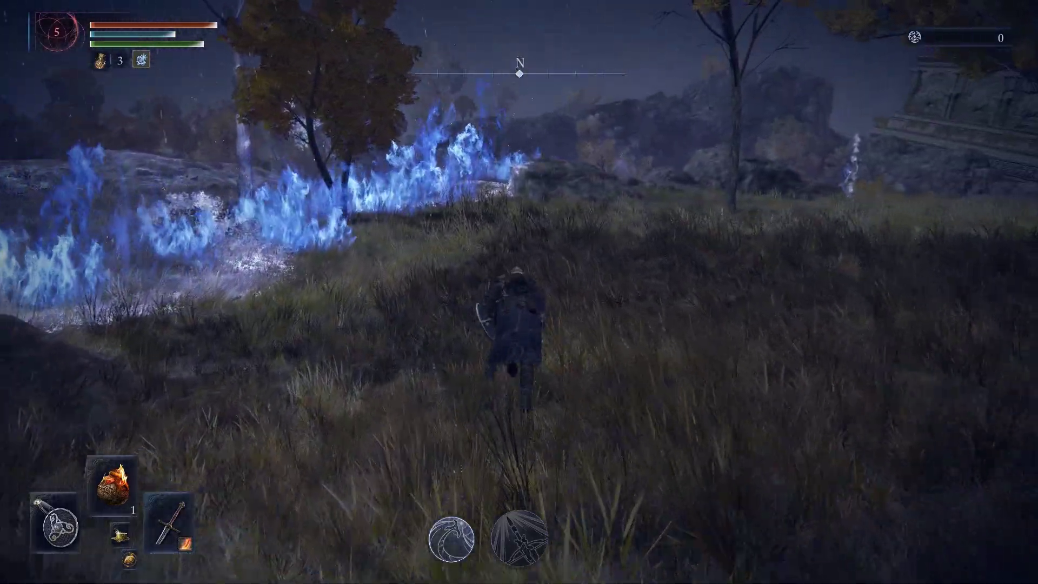
pyautogui.press('w')
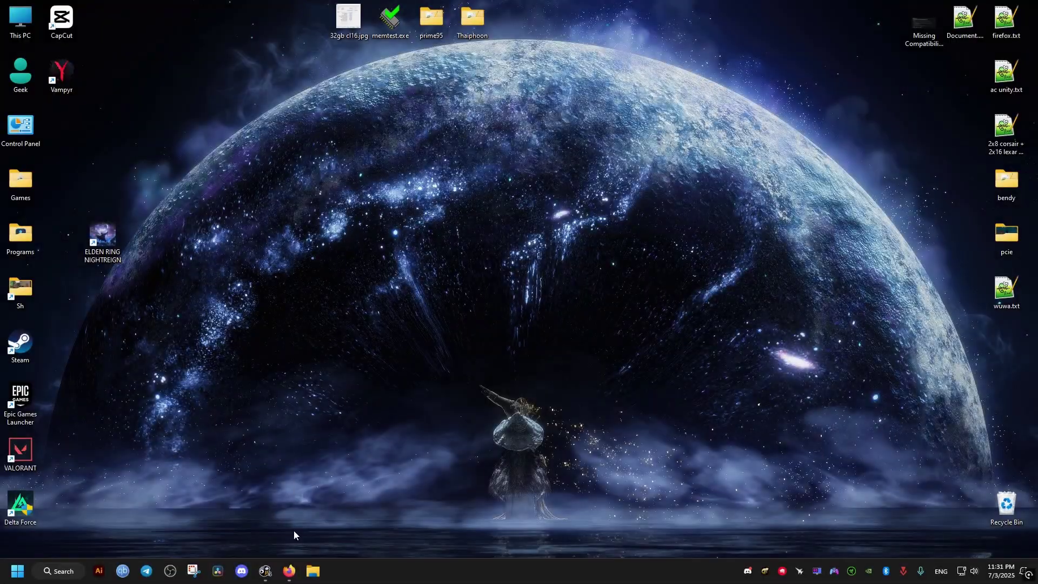
# Step: In Firefox, download Disable EAC-5-1-0-1748601249.zip from the mod's Files tab via slow download
pyautogui.click(297, 570)
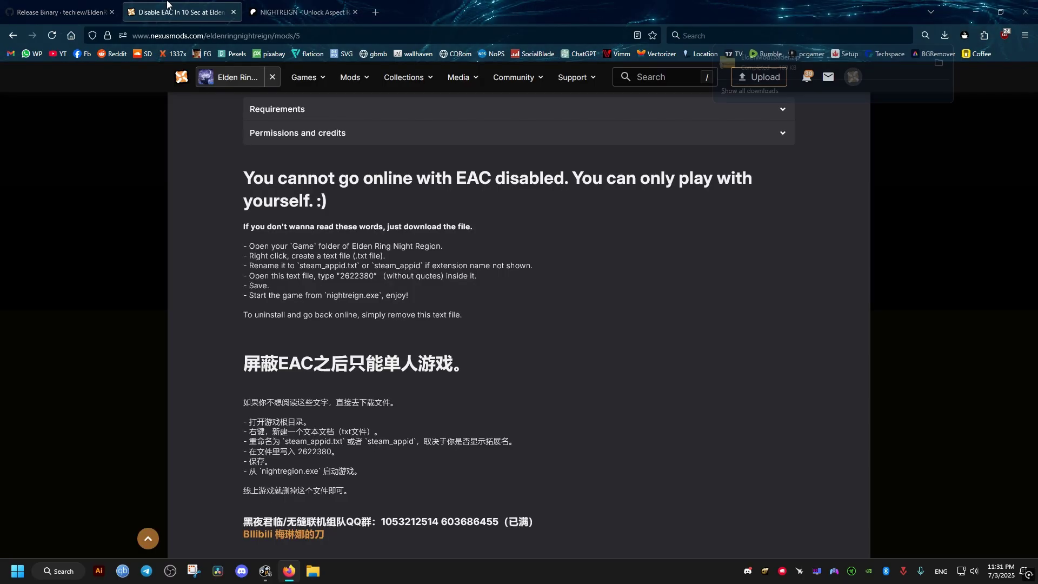
pyautogui.hotkey('ctrl', 'Tab')
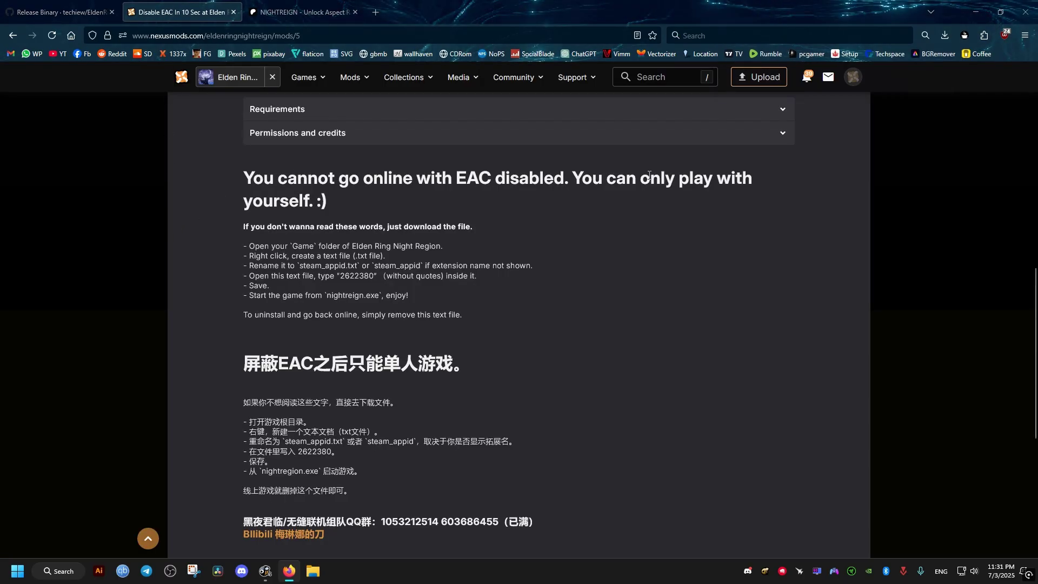
pyautogui.scroll(10, 222, 281)
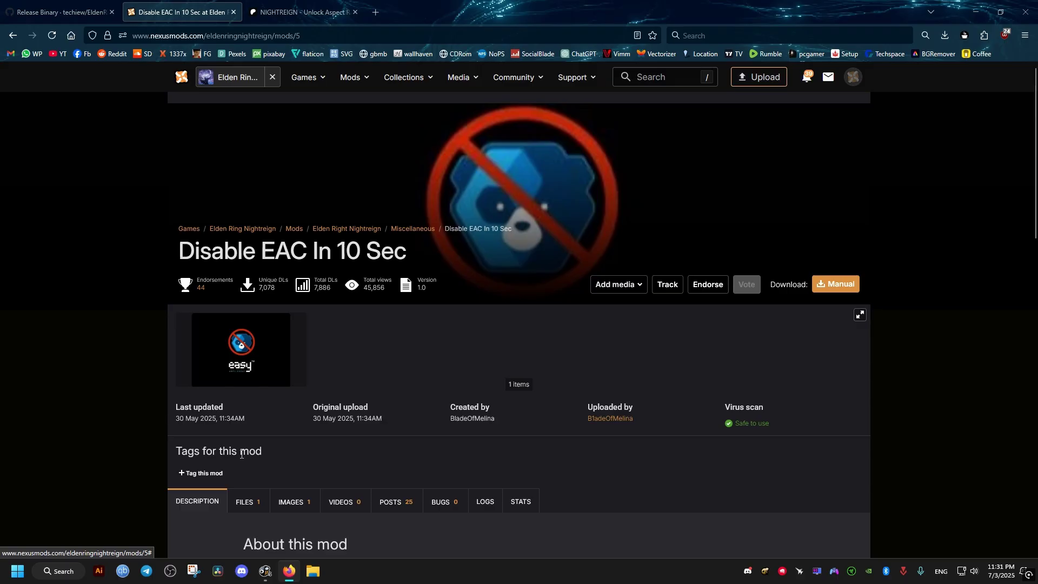
pyautogui.click(248, 503)
pyautogui.scroll(-6, 163, 438)
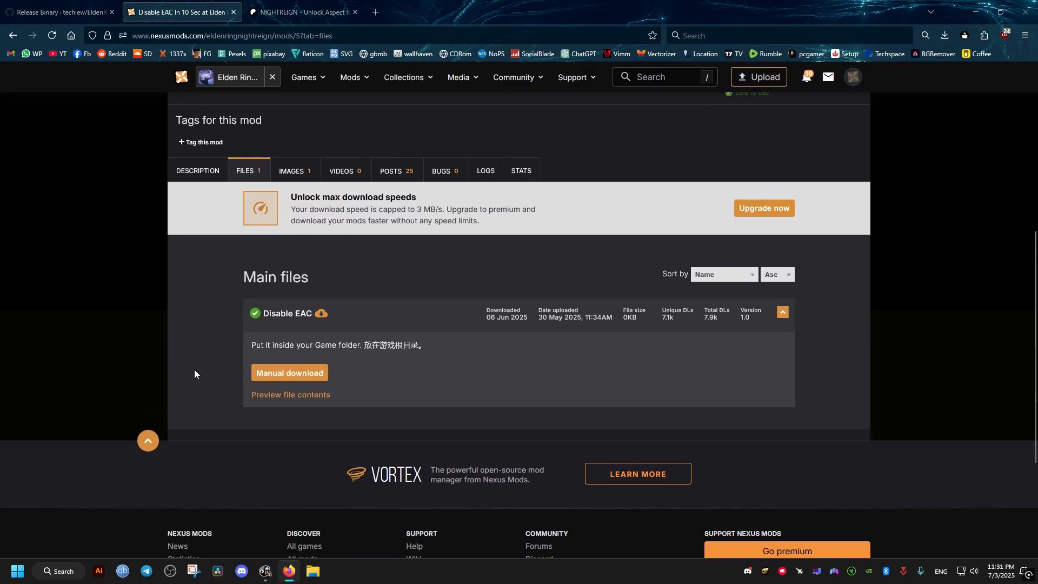
pyautogui.click(290, 373)
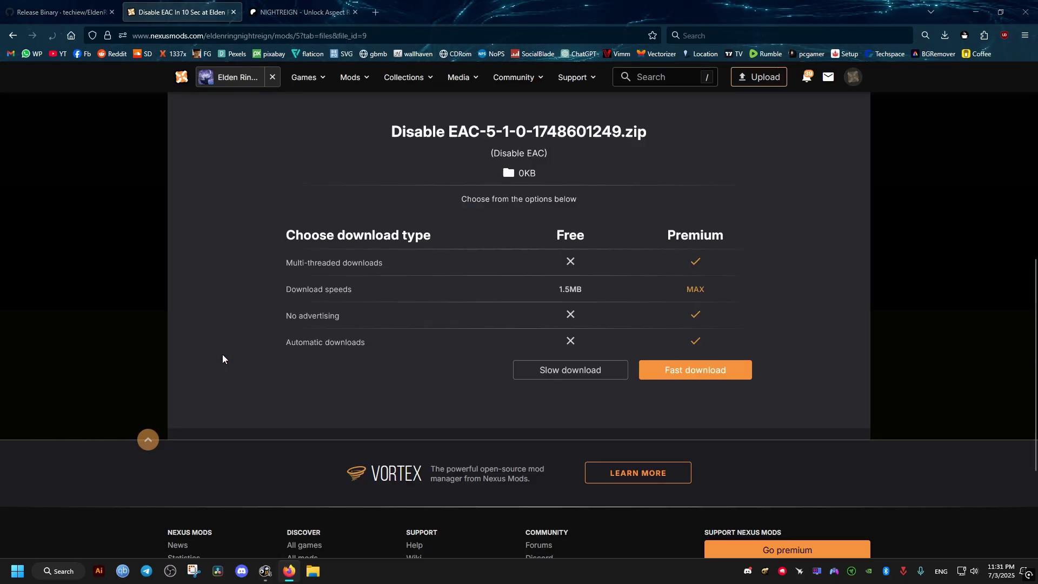
pyautogui.click(563, 373)
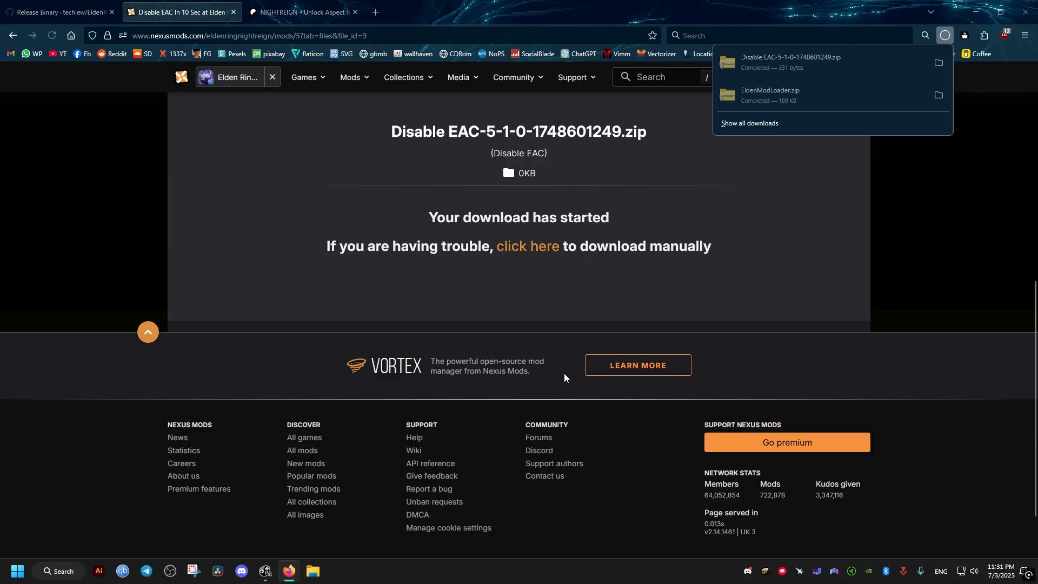
pyautogui.scroll(3, 564, 373)
# Step: Download the NIGHTREIGN-UnlockAspectRatio-v1.0.0-Release.7z attachment (204 KB) from the Patreon post
pyautogui.click(305, 6)
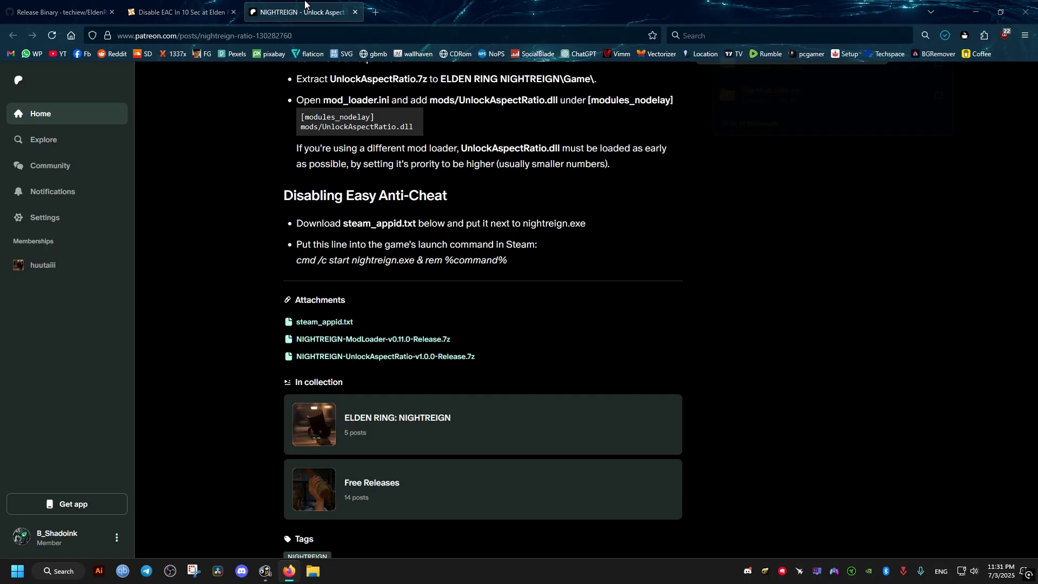
pyautogui.scroll(7, 239, 274)
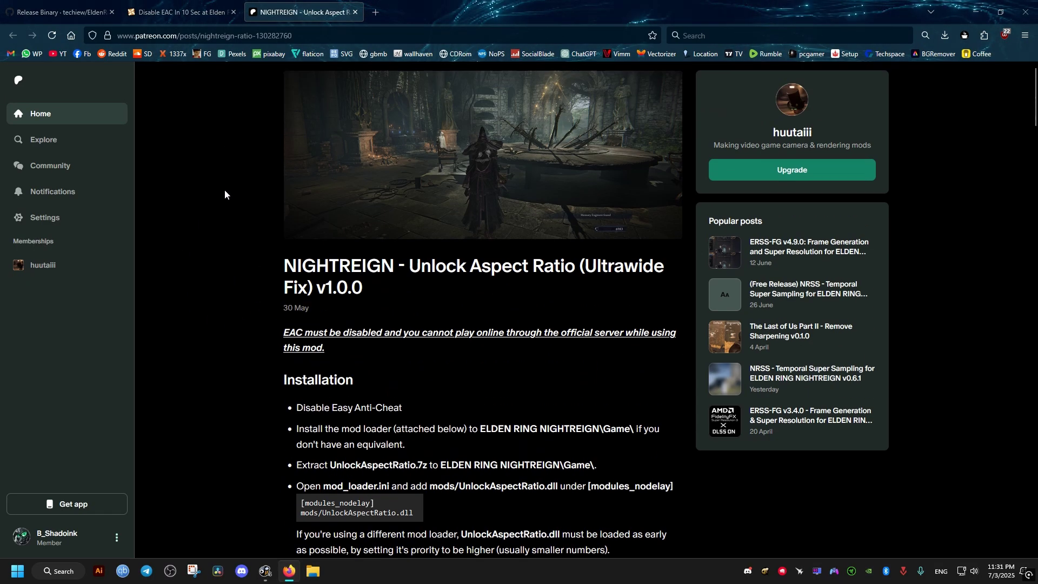
pyautogui.moveTo(404, 265); pyautogui.dragTo(447, 282)
pyautogui.click(445, 281)
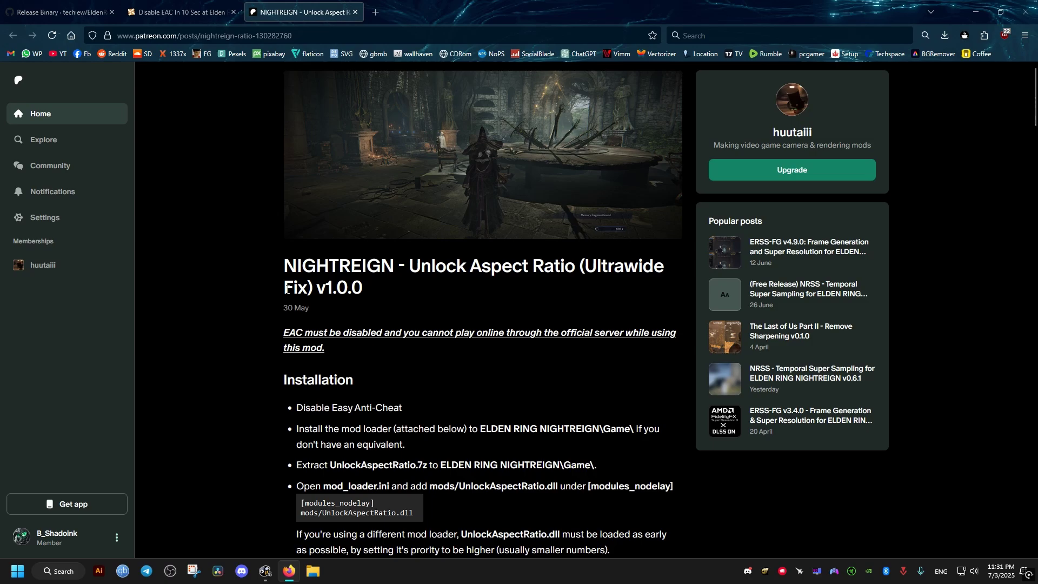
pyautogui.scroll(-6, 252, 293)
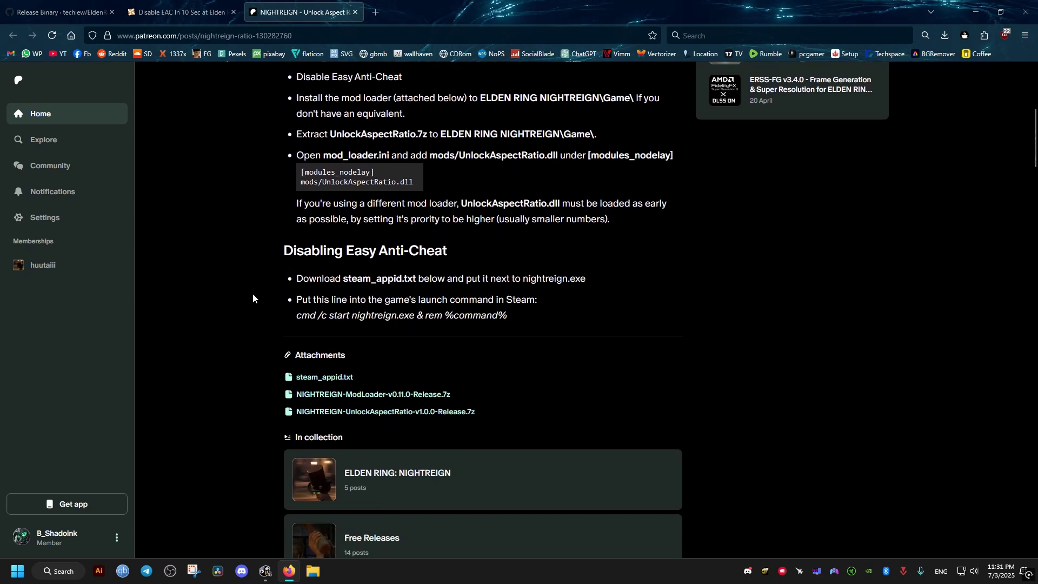
pyautogui.scroll(-2, 252, 292)
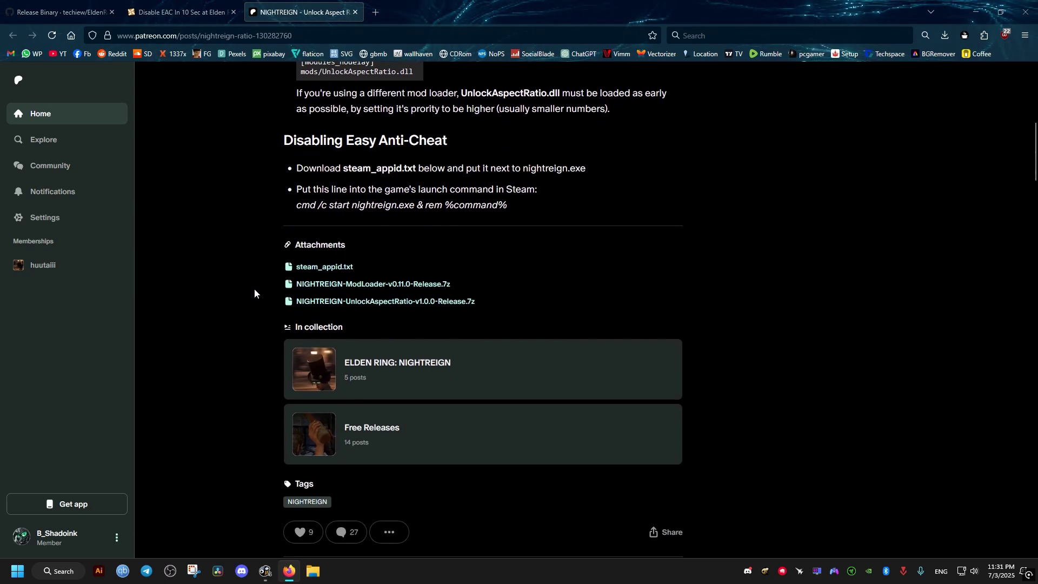
pyautogui.click(429, 302)
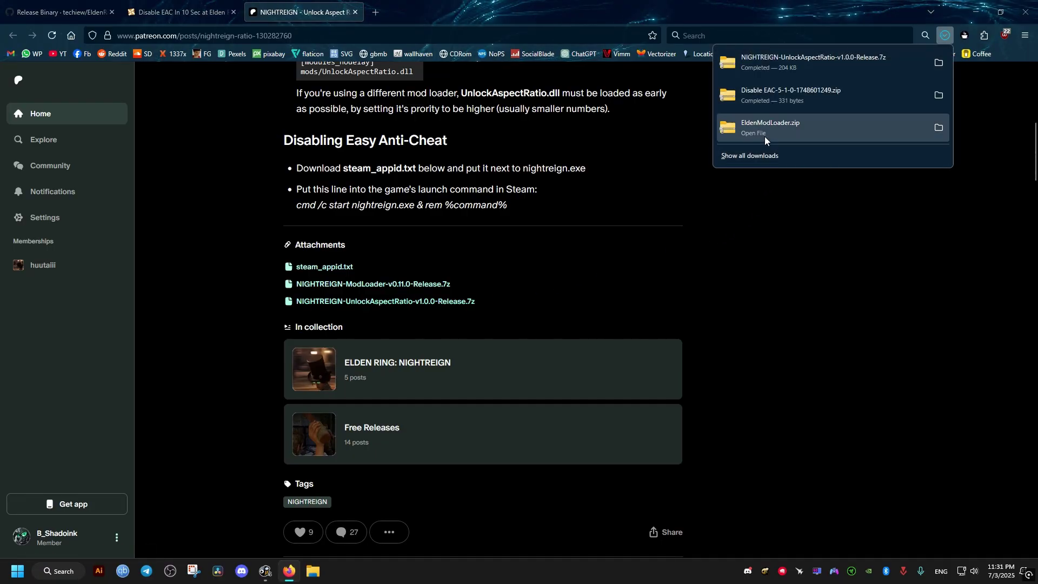
pyautogui.scroll(8, 634, 294)
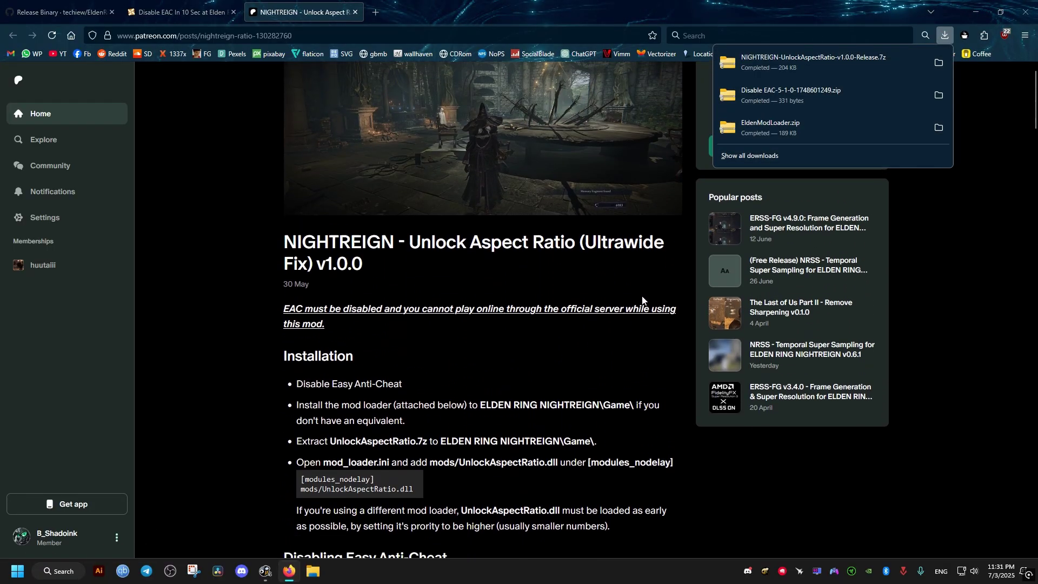
pyautogui.scroll(-3, 642, 299)
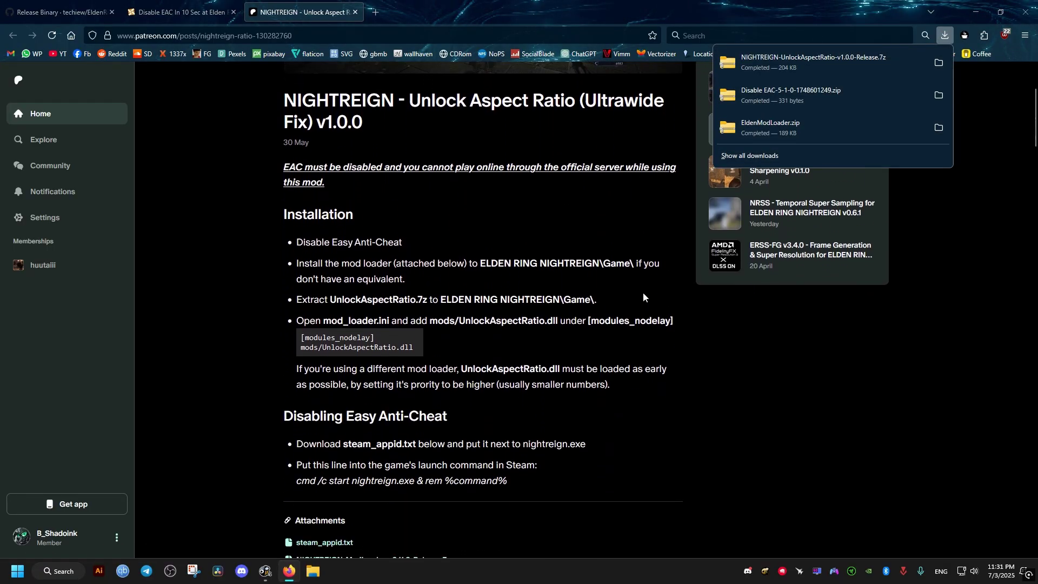
# Step: Show the downloaded .7z in the Downloads folder and arrange the desktop windows and icons
pyautogui.click(936, 60)
pyautogui.click(973, 13)
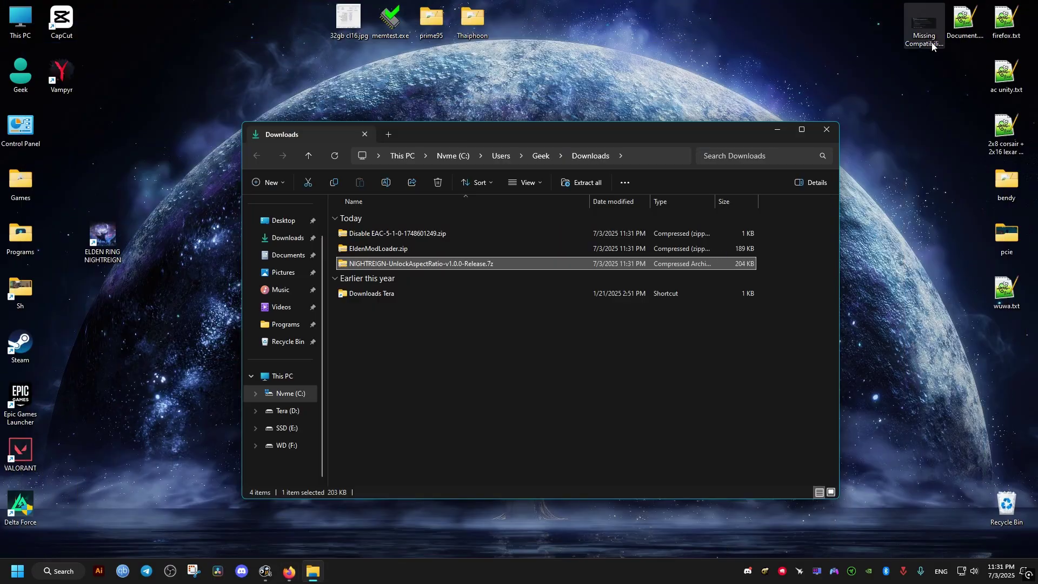
pyautogui.click(400, 320)
pyautogui.moveTo(444, 137); pyautogui.dragTo(719, 150)
pyautogui.moveTo(122, 264); pyautogui.dragTo(163, 264)
# Step: Browse Nvme (C:) > Program Files (x86) > Steam > steamapps > common, then close that window
pyautogui.doubleClick(20, 18)
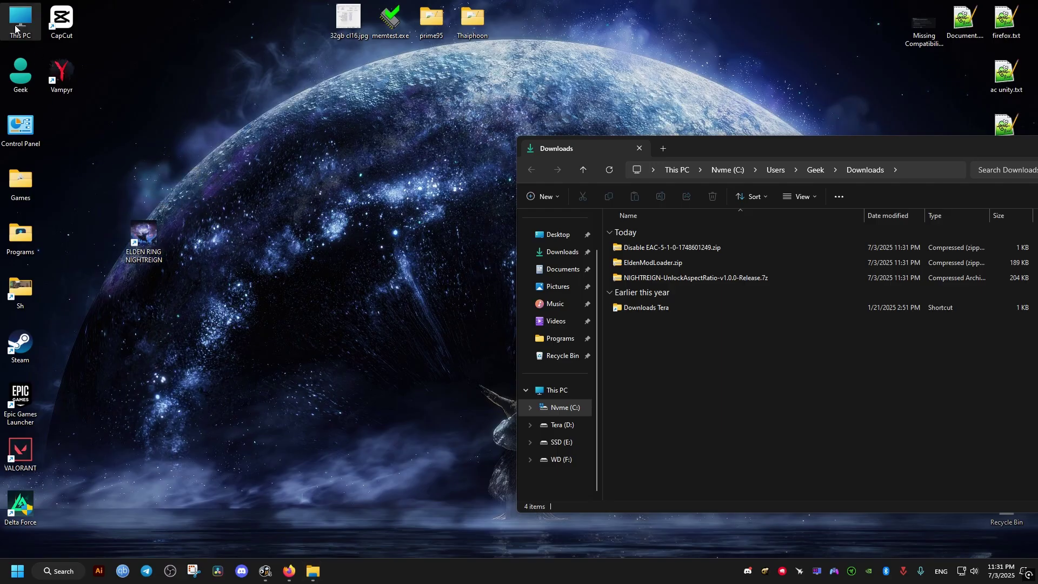
pyautogui.moveTo(204, 24); pyautogui.dragTo(214, 110)
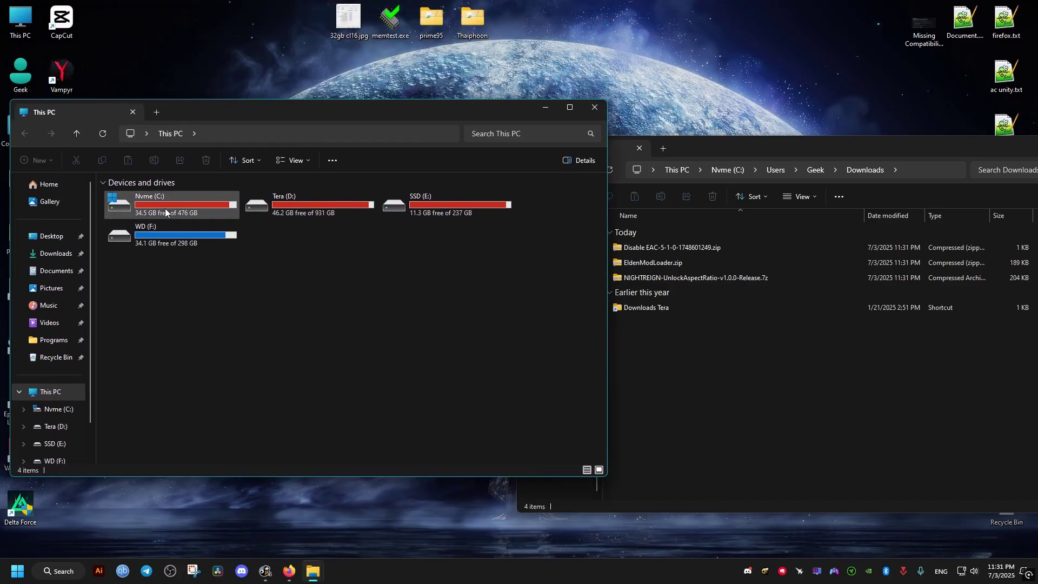
pyautogui.doubleClick(165, 209)
pyautogui.doubleClick(160, 302)
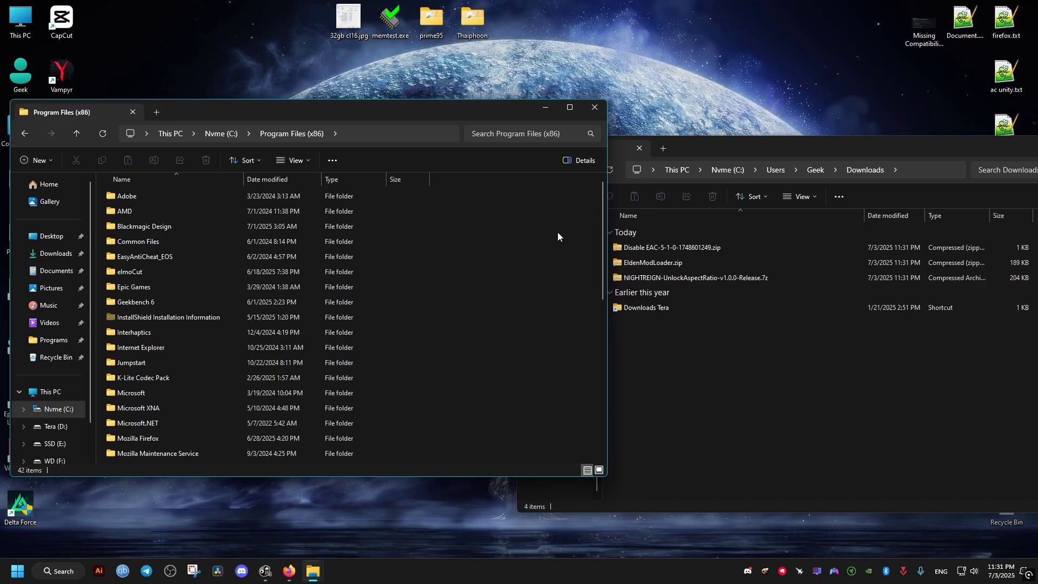
pyautogui.moveTo(602, 202); pyautogui.dragTo(576, 333)
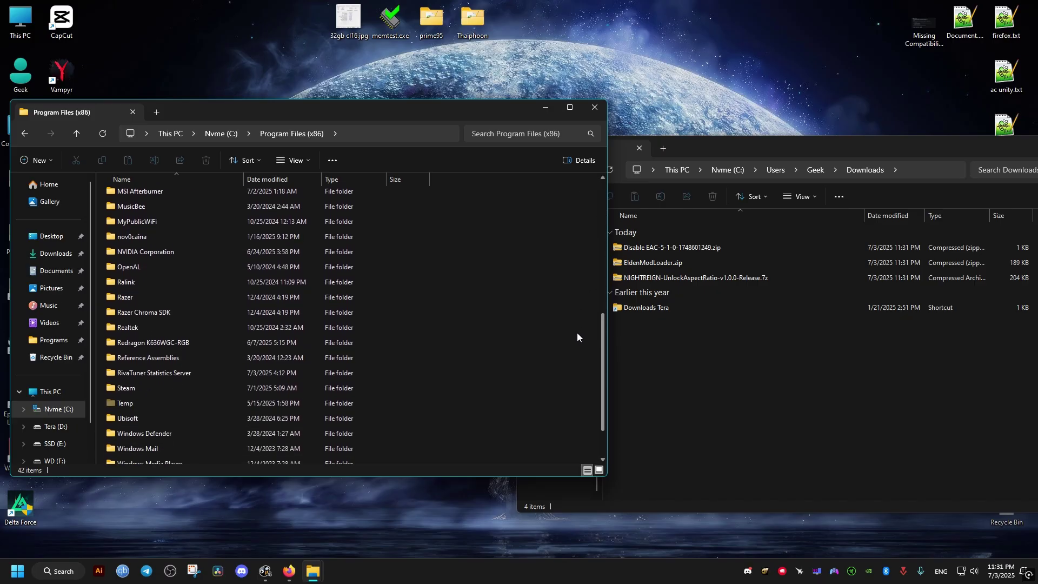
pyautogui.doubleClick(164, 387)
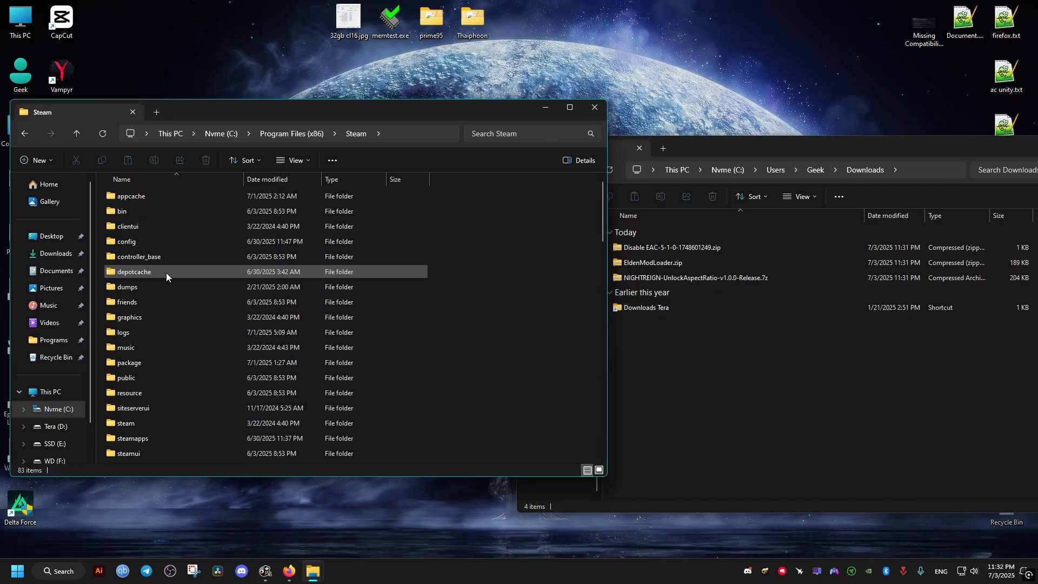
pyautogui.scroll(-3, 165, 327)
pyautogui.doubleClick(152, 350)
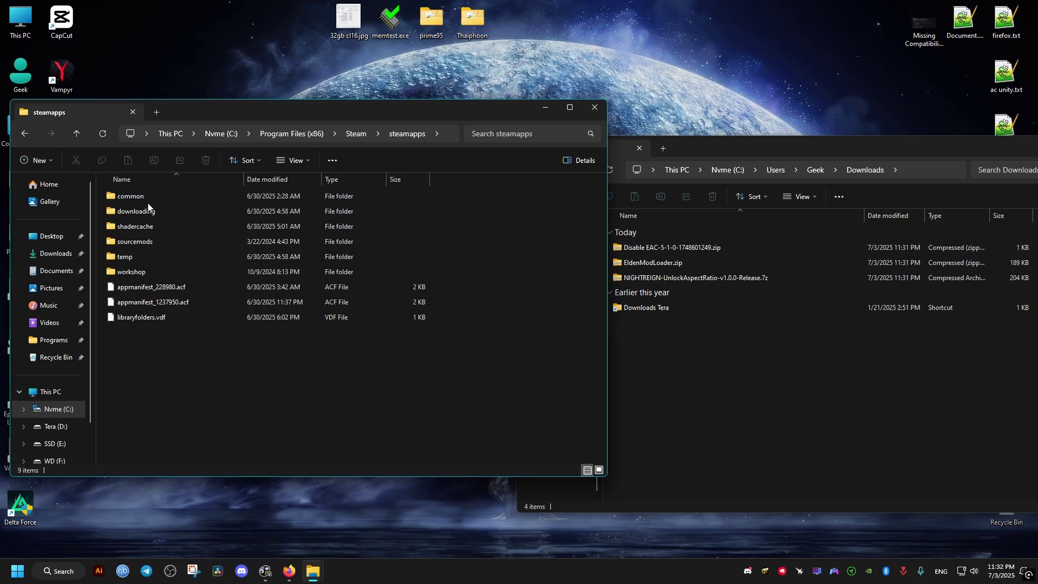
pyautogui.doubleClick(147, 199)
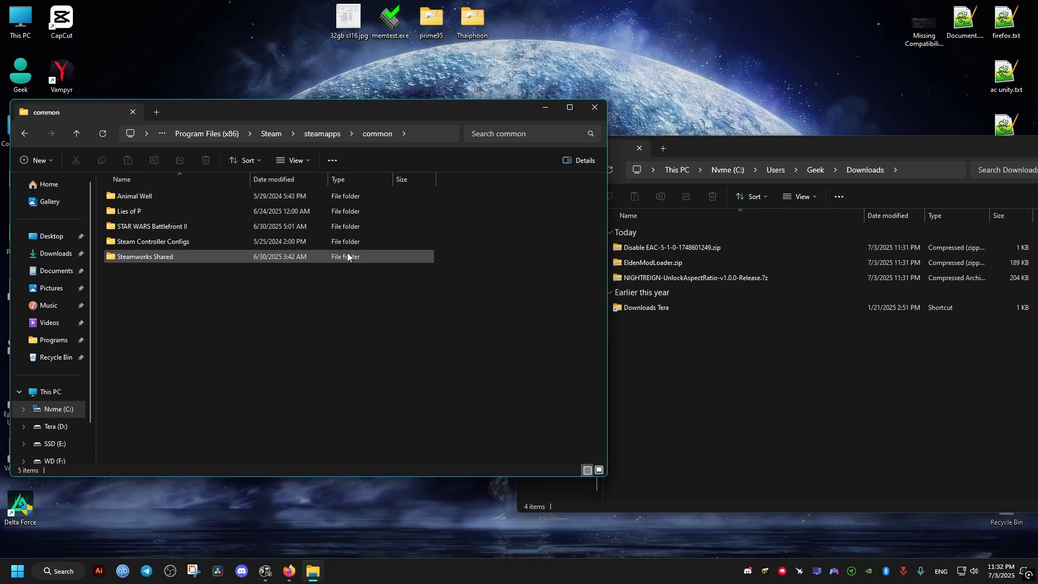
pyautogui.click(595, 107)
# Step: Open Tera (D:) > Games > ELDEN RING NIGHTREIGN > Game from This PC
pyautogui.doubleClick(7, 25)
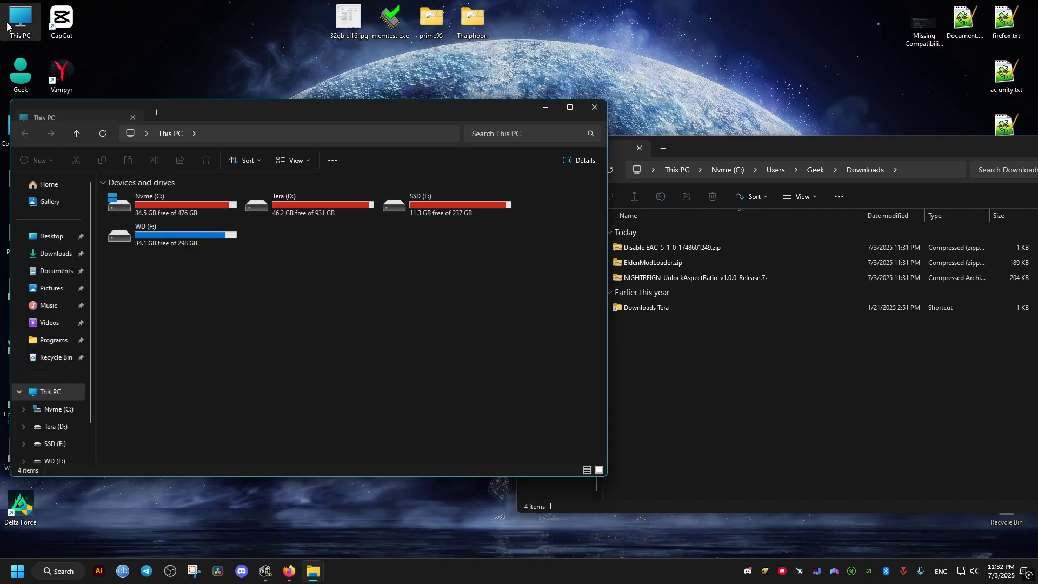
pyautogui.doubleClick(271, 209)
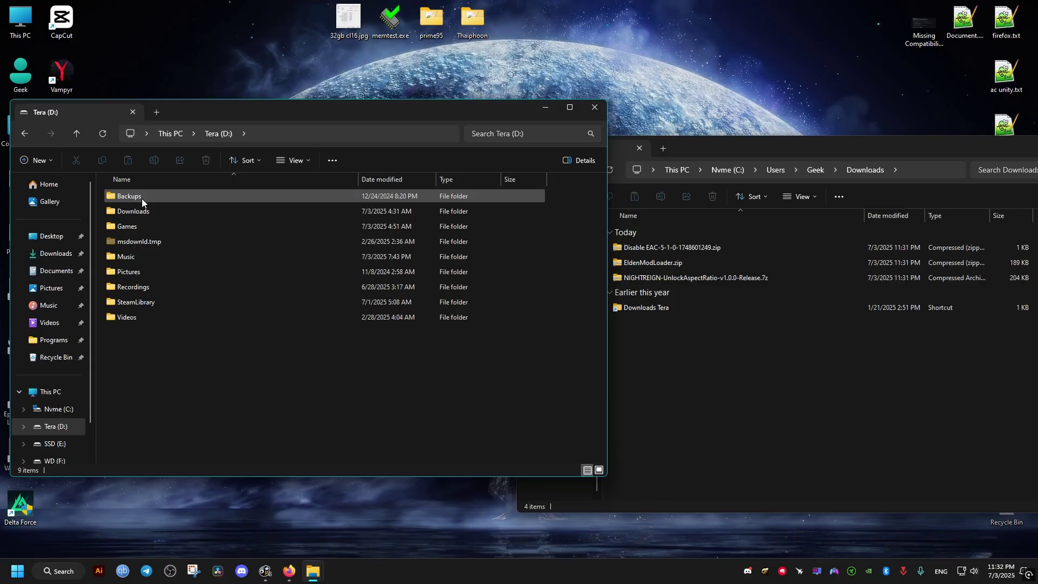
pyautogui.doubleClick(141, 228)
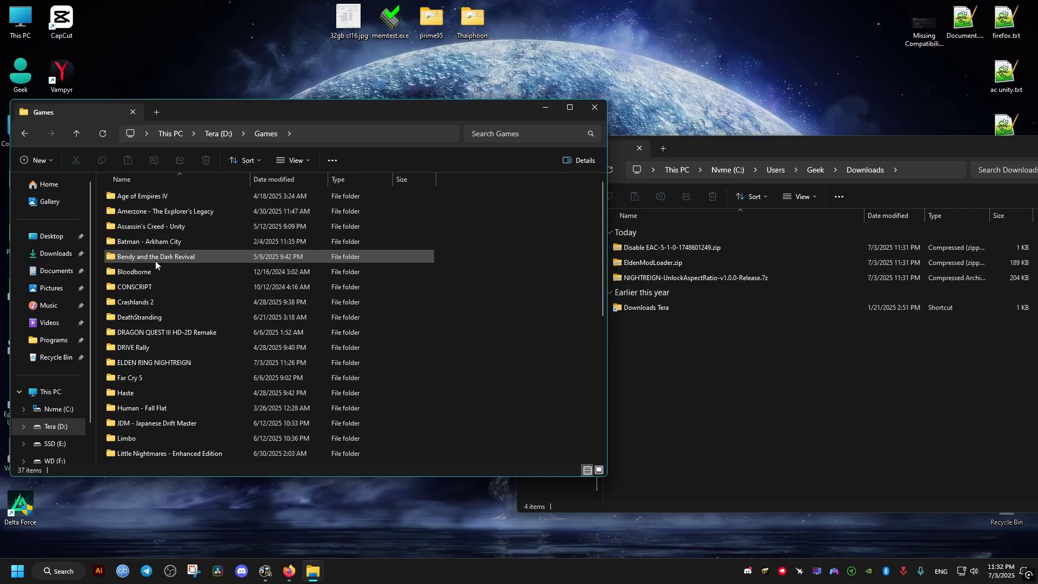
pyautogui.press('e')
pyautogui.doubleClick(162, 362)
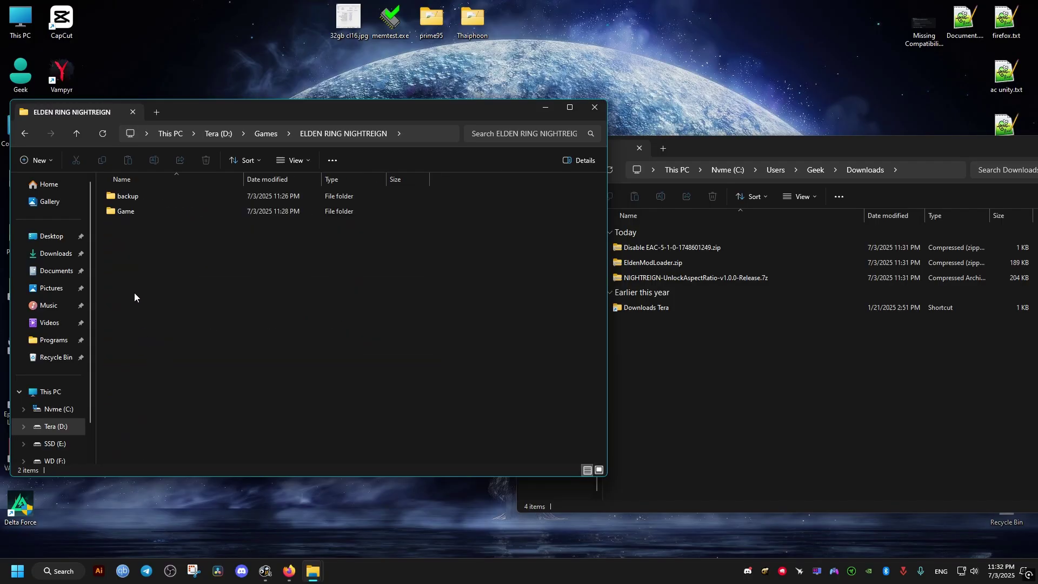
pyautogui.doubleClick(151, 212)
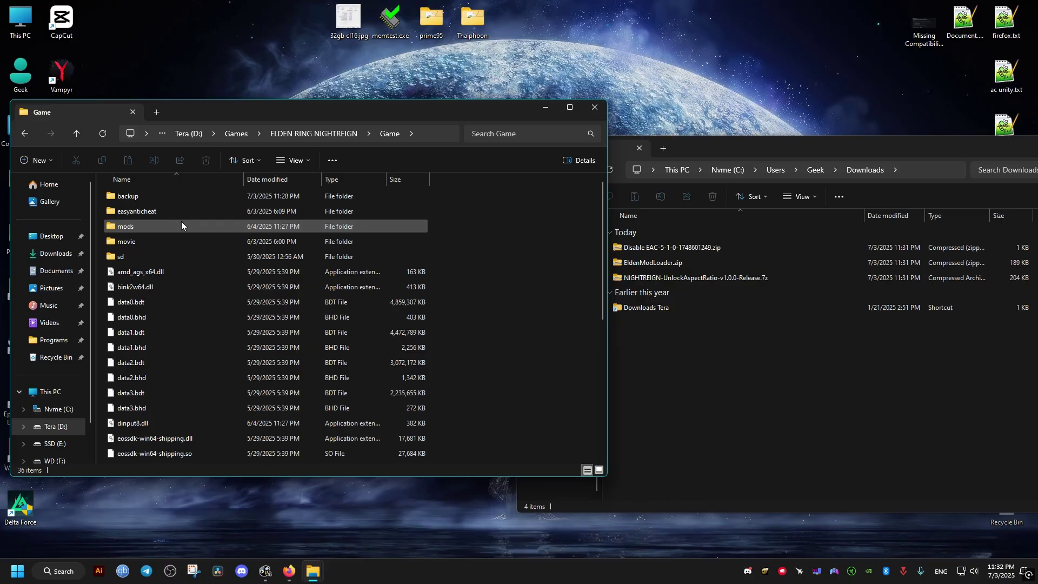
# Step: Copy steam_appid.txt from the Disable EAC zip into the Game folder
pyautogui.moveTo(697, 145); pyautogui.dragTo(749, 117)
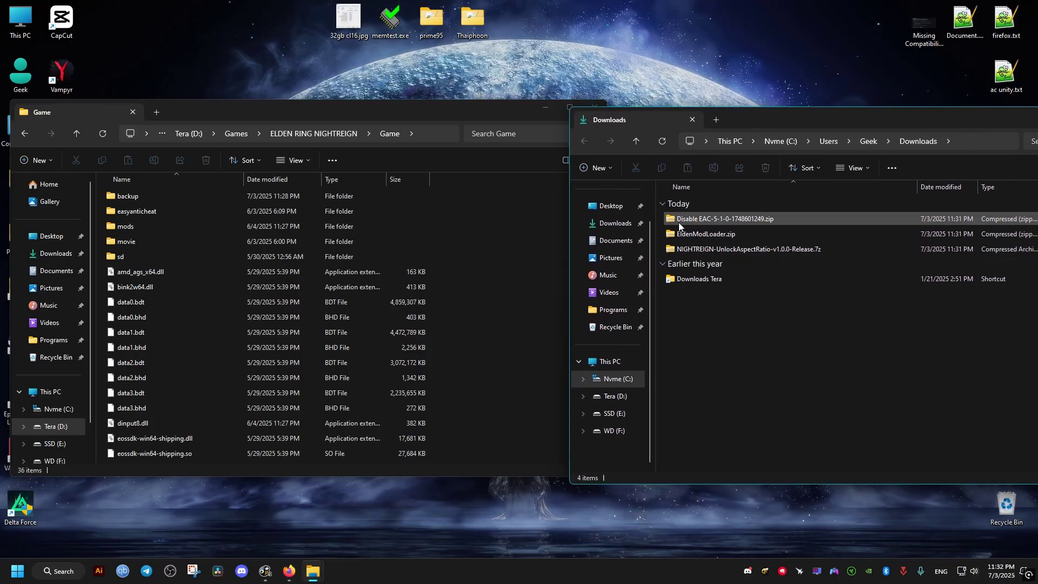
pyautogui.doubleClick(702, 221)
pyautogui.click(690, 203)
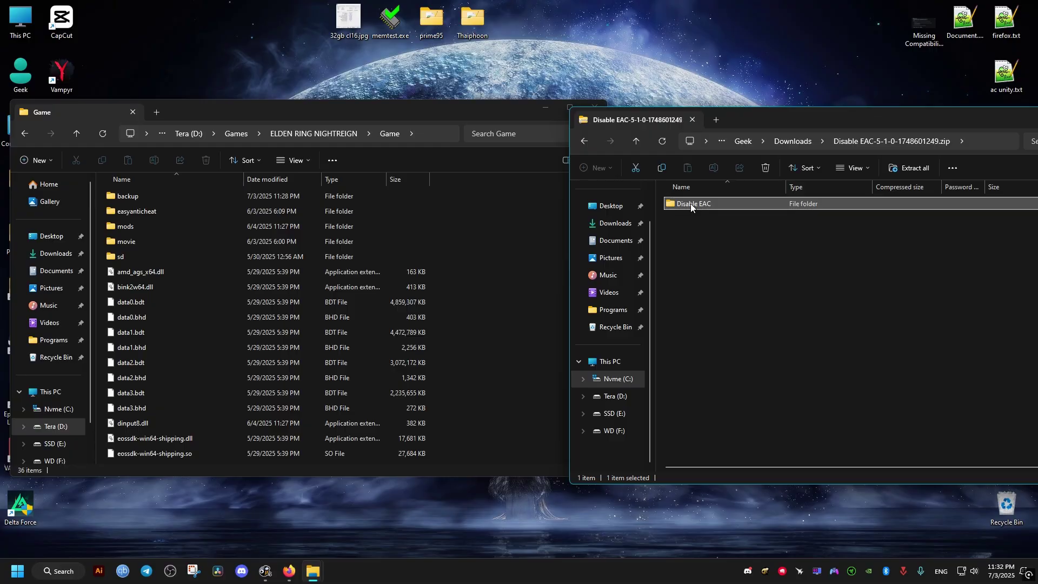
pyautogui.doubleClick(690, 203)
pyautogui.moveTo(710, 201); pyautogui.dragTo(551, 271)
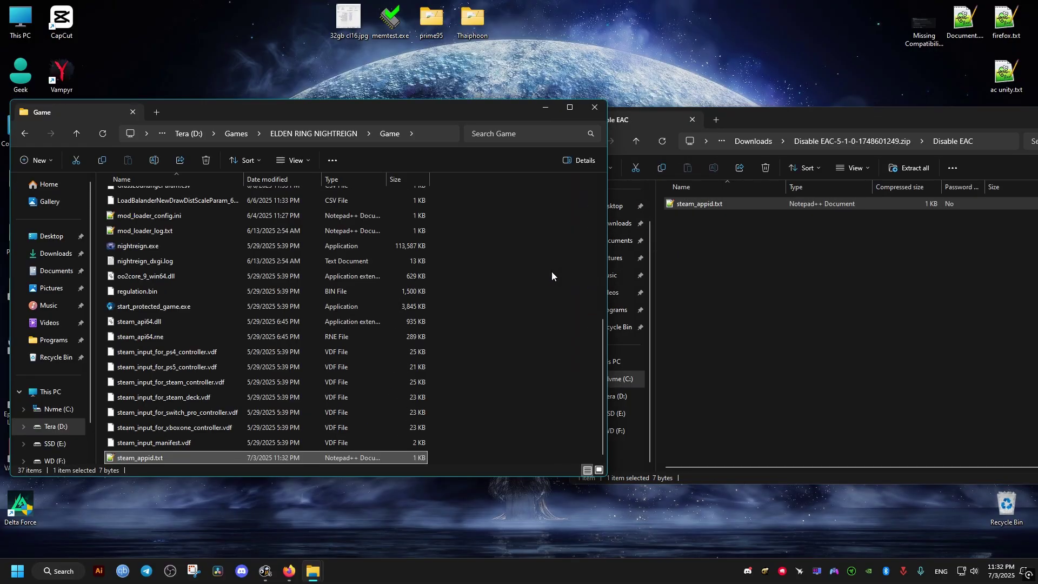
pyautogui.click(513, 299)
# Step: Copy the three EldenModLoader.zip entries into the Game folder, replacing existing files
pyautogui.click(665, 283)
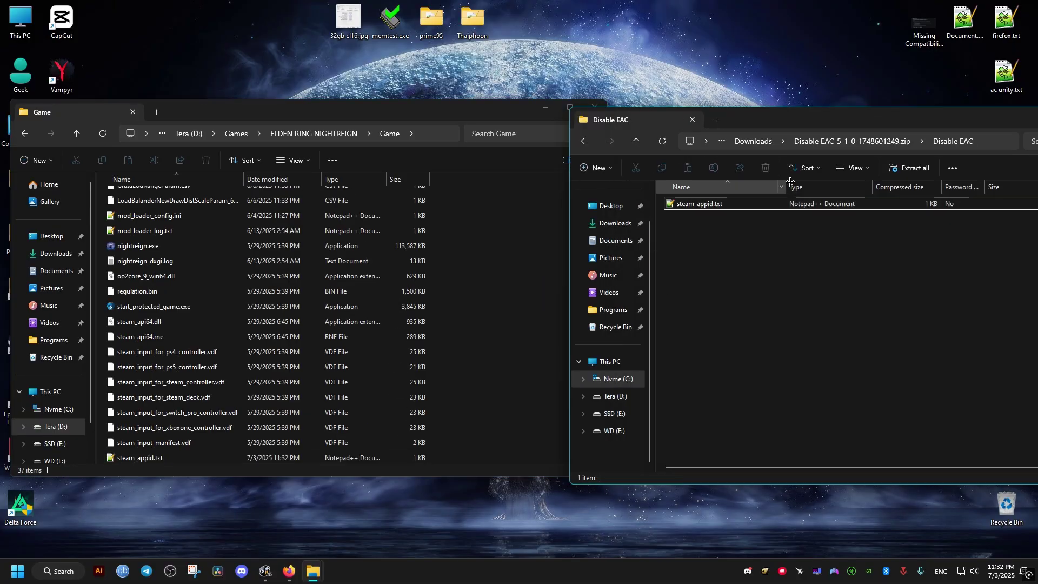
pyautogui.click(754, 141)
pyautogui.click(719, 297)
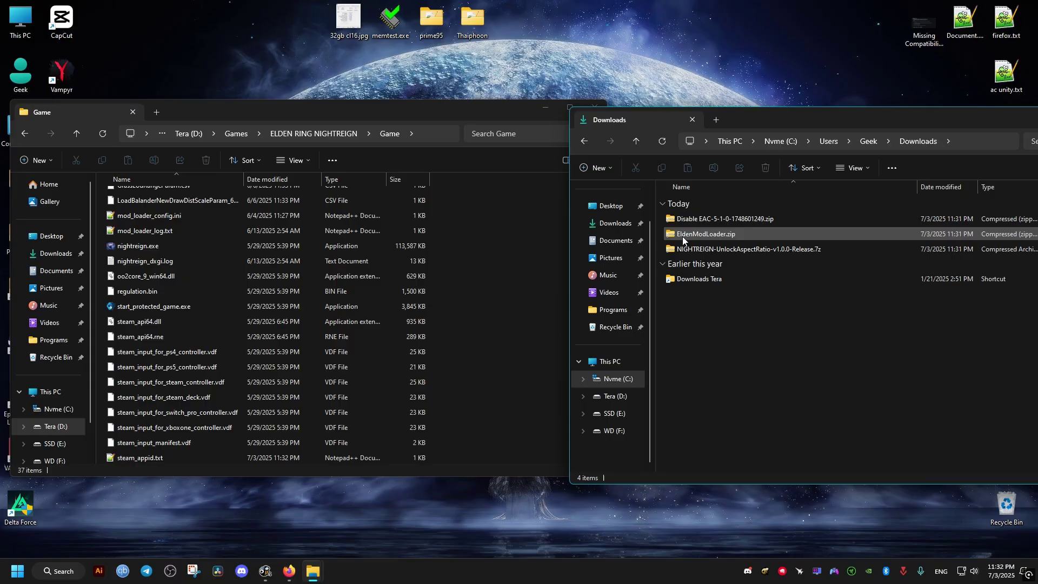
pyautogui.doubleClick(705, 233)
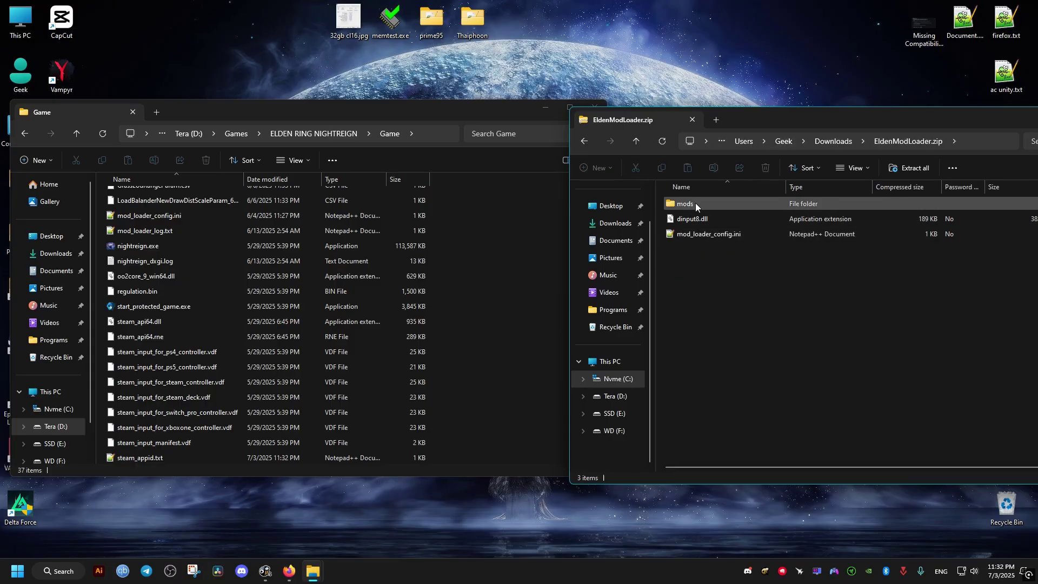
pyautogui.moveTo(715, 263); pyautogui.dragTo(522, 265)
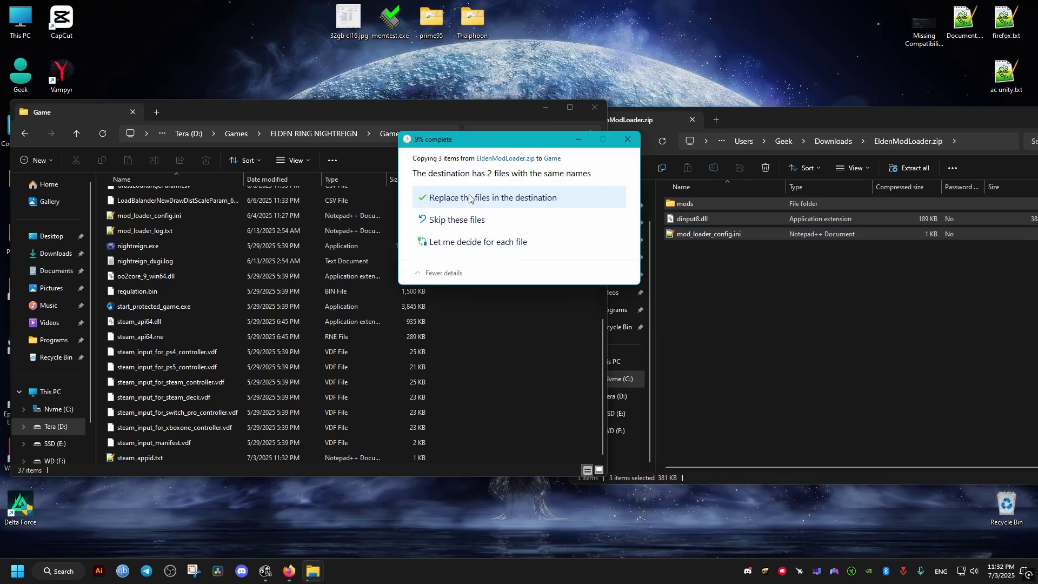
pyautogui.click(492, 198)
pyautogui.click(520, 260)
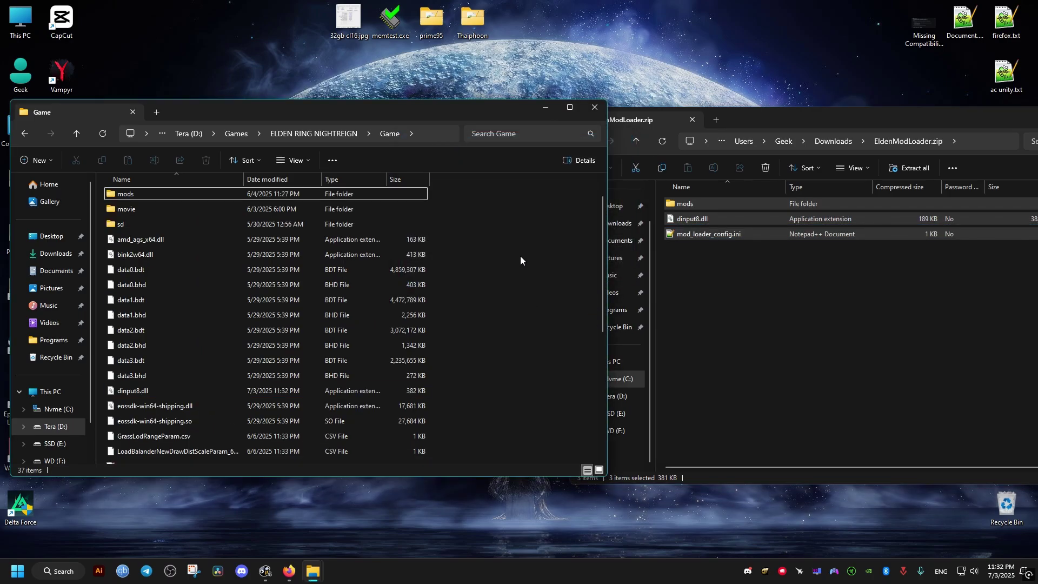
# Step: Copy both UnlockAspectRatio files from the archive's mods folder into the game's mods folder
pyautogui.click(827, 142)
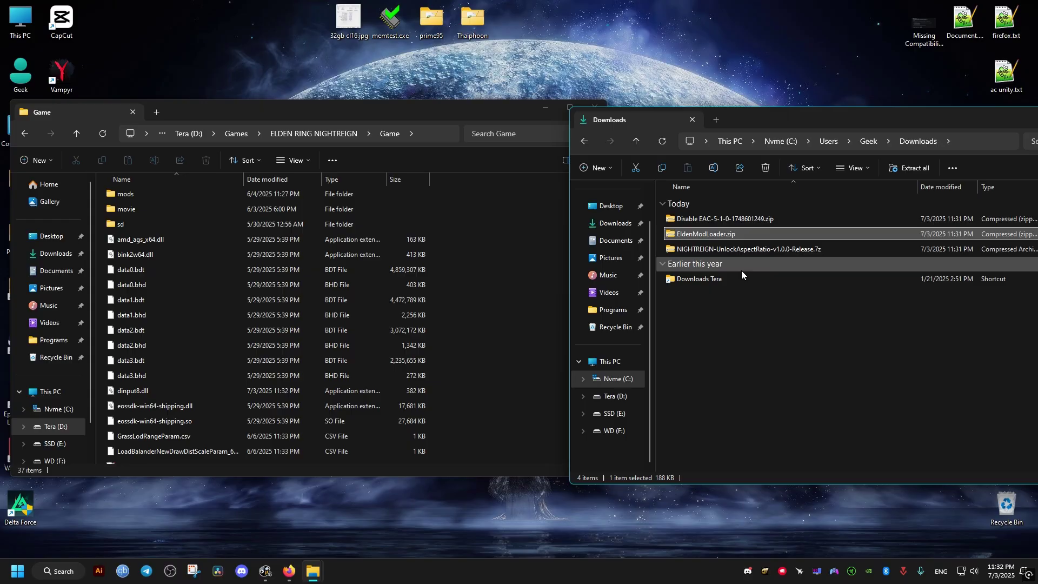
pyautogui.doubleClick(743, 249)
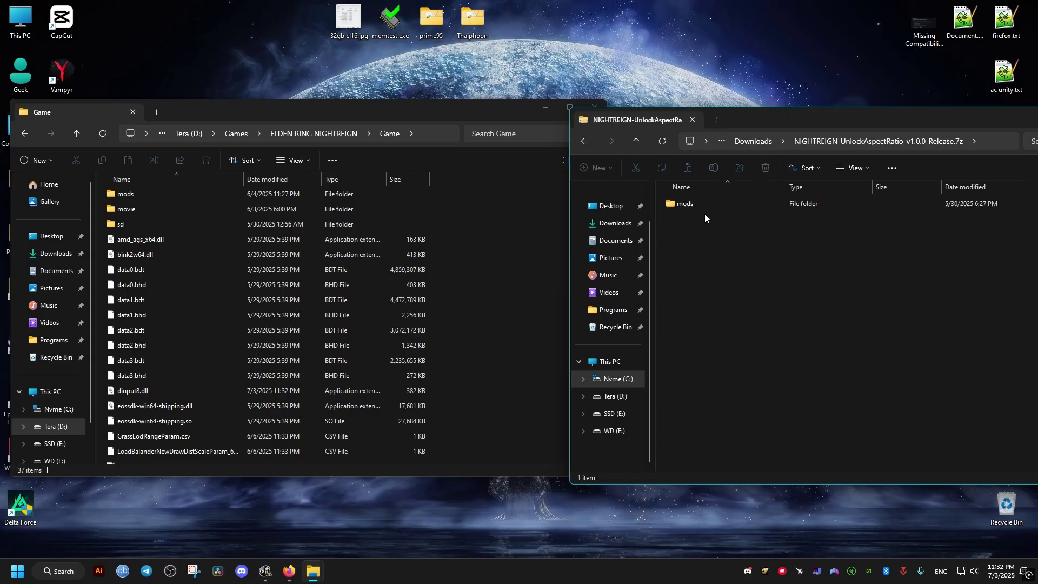
pyautogui.doubleClick(702, 203)
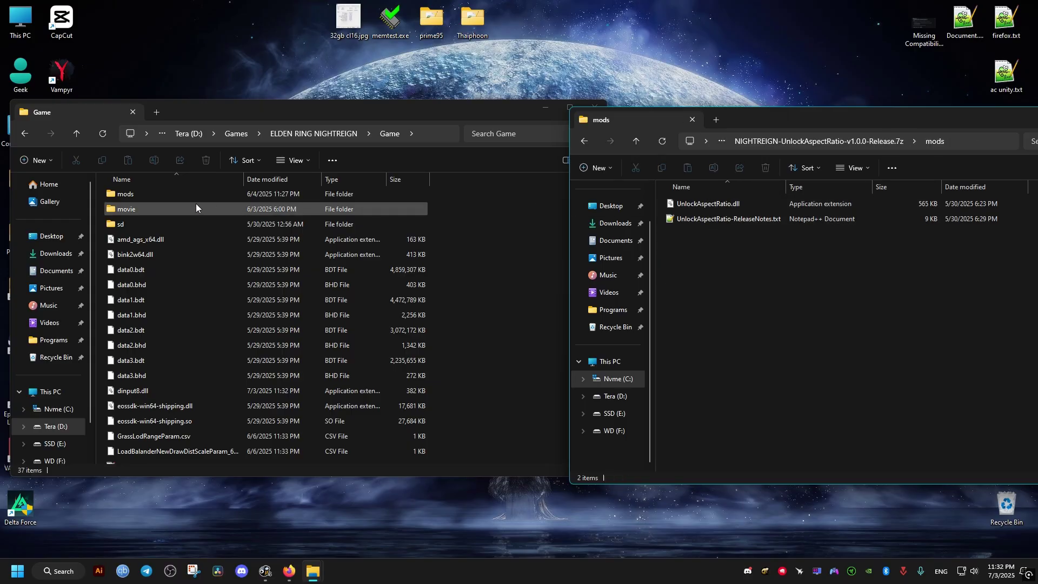
pyautogui.click(129, 194)
pyautogui.doubleClick(129, 193)
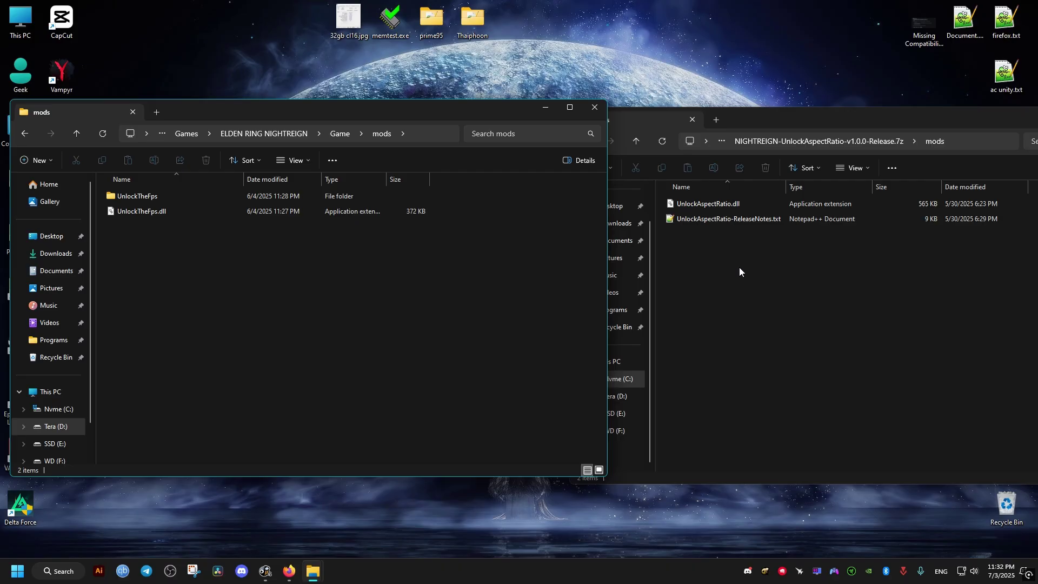
pyautogui.moveTo(787, 292); pyautogui.dragTo(404, 297)
pyautogui.click(537, 238)
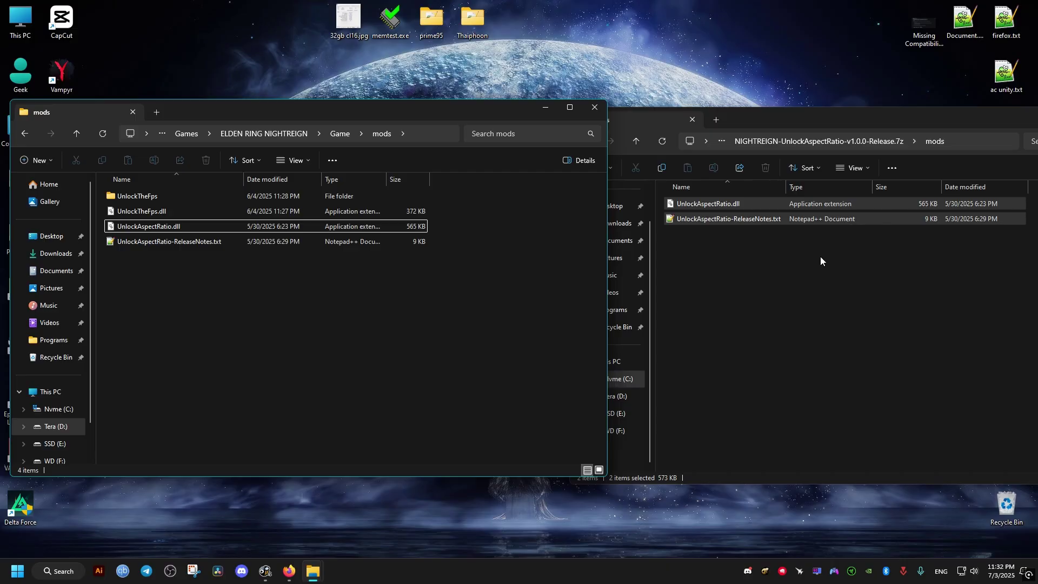
# Step: Close the archive window and delete the UnlockAspectRatio release notes from mods
pyautogui.moveTo(865, 122); pyautogui.dragTo(680, 150)
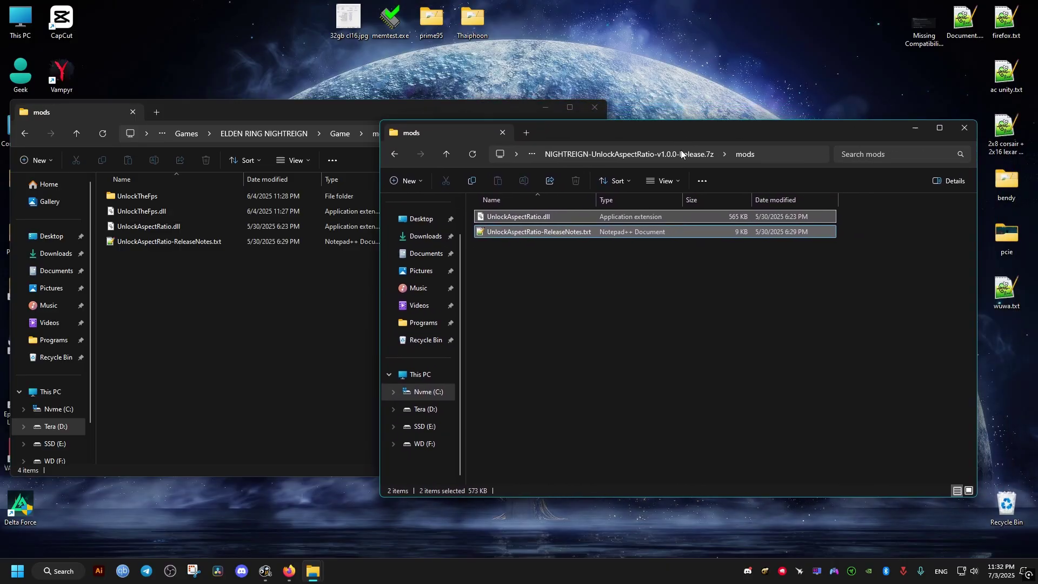
pyautogui.click(963, 128)
pyautogui.moveTo(313, 117); pyautogui.dragTo(578, 103)
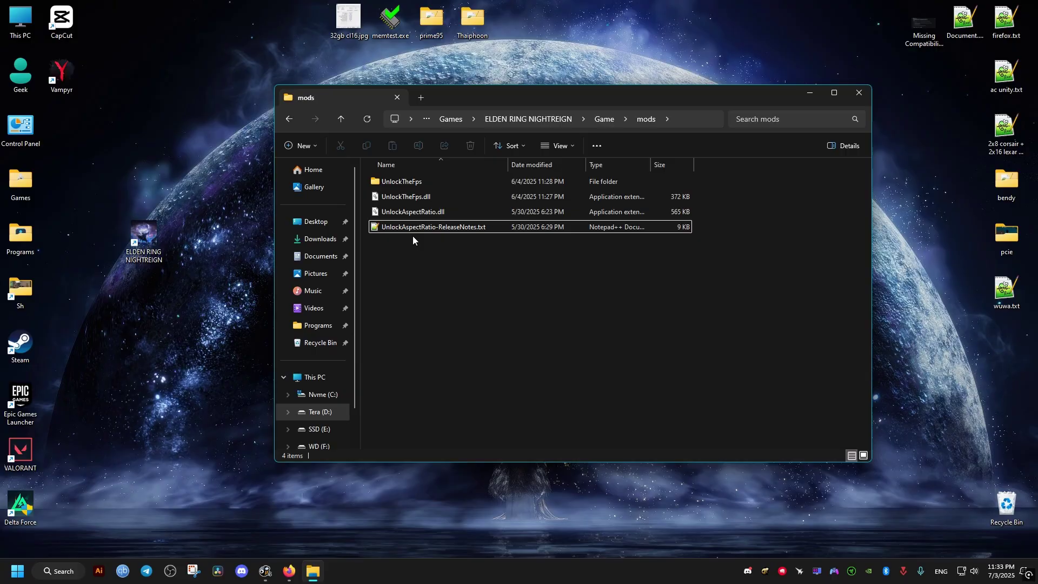
pyautogui.click(400, 230)
pyautogui.press('Delete')
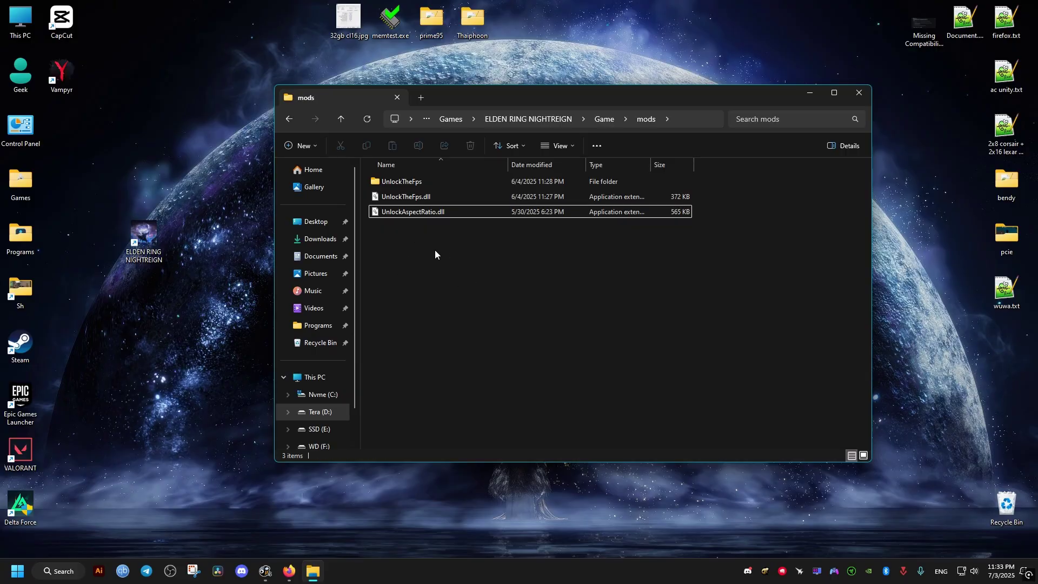
# Step: Back in the Game folder, send nightreign.exe to the desktop as a shortcut
pyautogui.click(603, 122)
pyautogui.moveTo(559, 105); pyautogui.dragTo(463, 138)
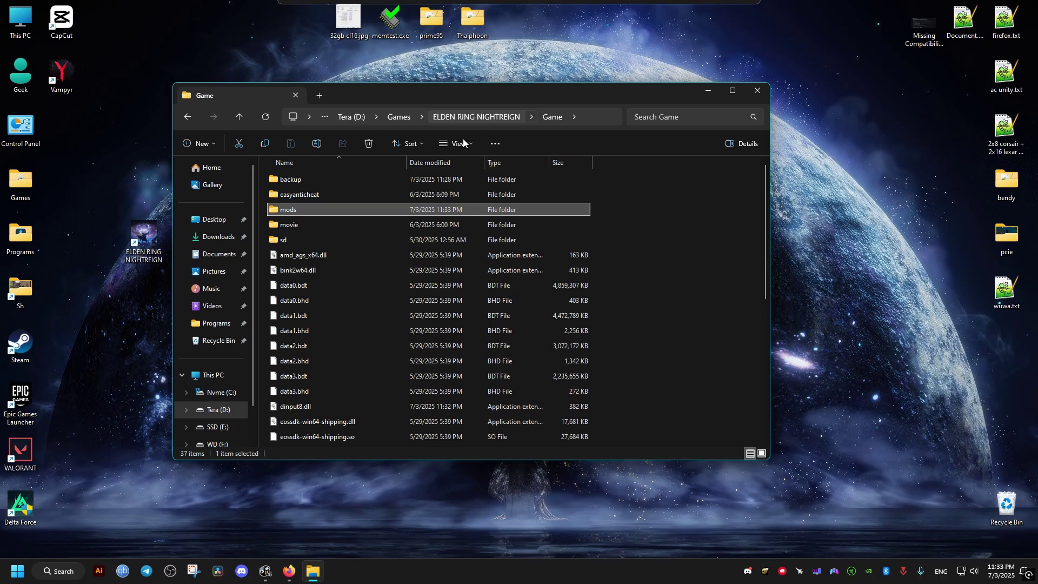
pyautogui.click(701, 282)
pyautogui.moveTo(765, 178); pyautogui.dragTo(751, 280)
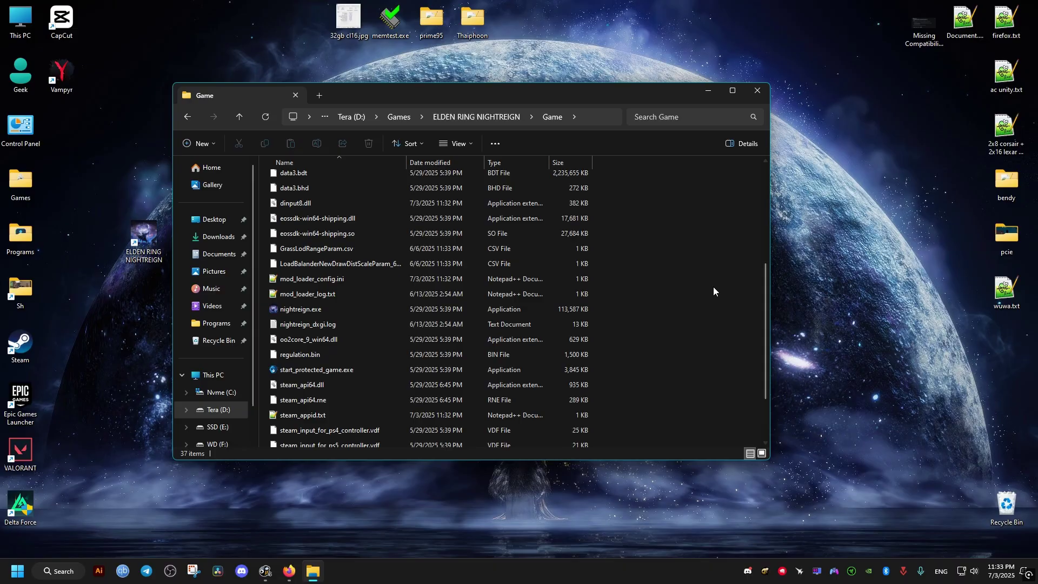
pyautogui.click(320, 310)
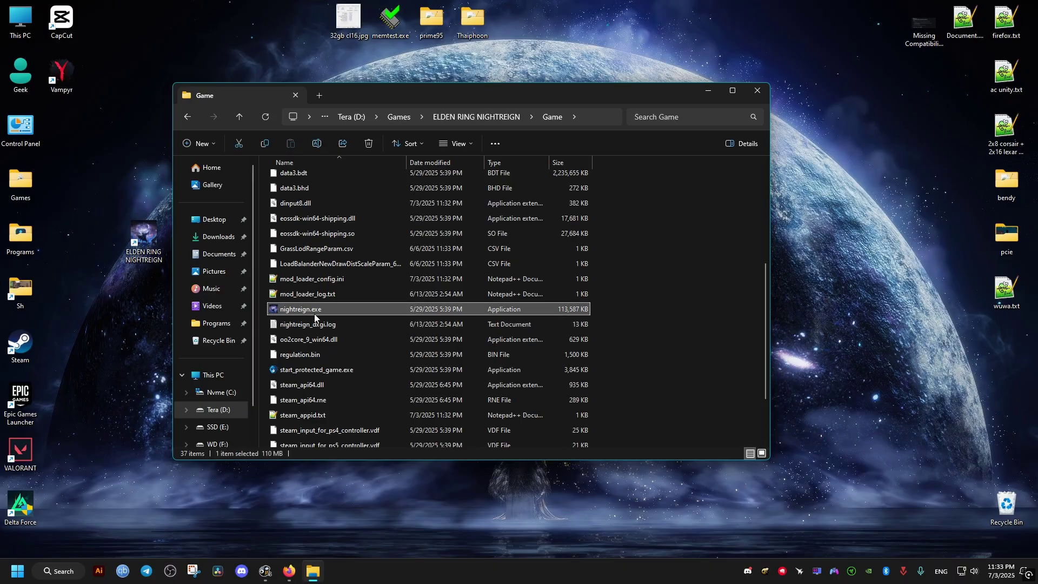
pyautogui.rightClick(299, 311)
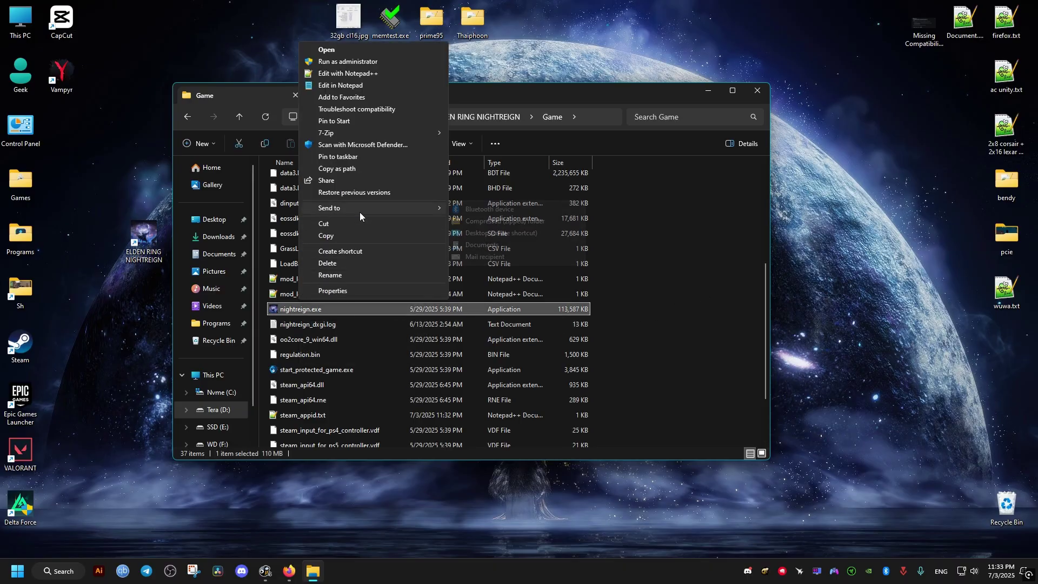
pyautogui.moveTo(360, 212)
pyautogui.click(502, 233)
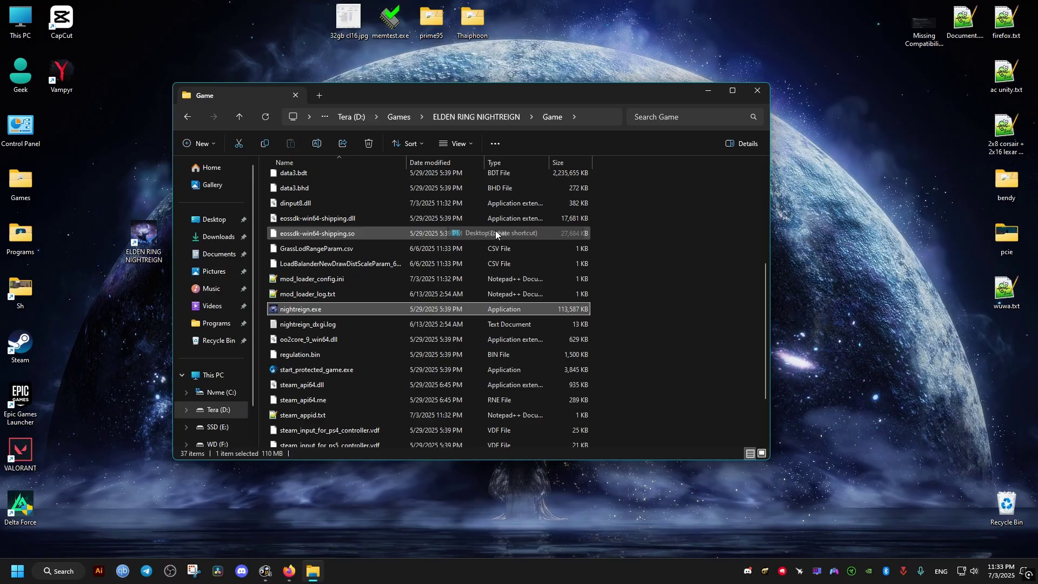
# Step: Rename the shortcut 'nightreign offline' and place it beside the ELDEN RING NIGHTREIGN icon
pyautogui.click(62, 127)
pyautogui.press('F2')
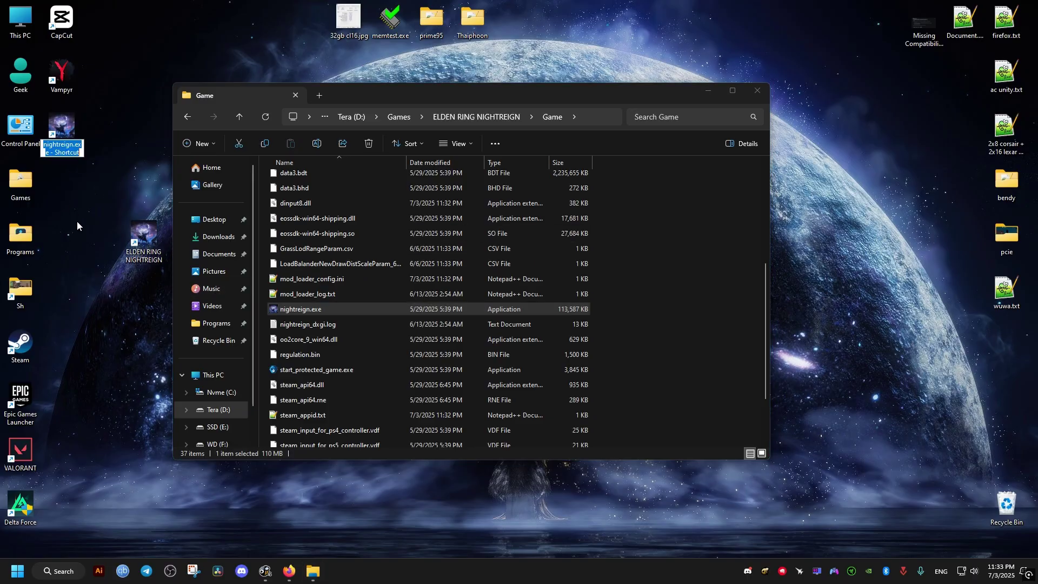
pyautogui.click(79, 154)
pyautogui.write('p')
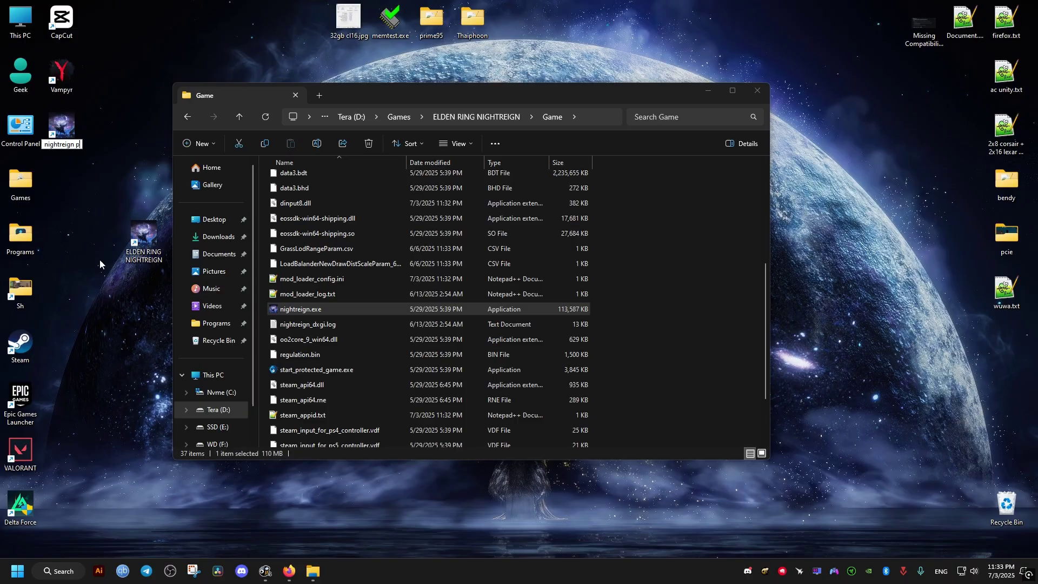
pyautogui.press('BackSpace')
pyautogui.write('offline')
pyautogui.press('Return')
pyautogui.moveTo(61, 127); pyautogui.dragTo(103, 241)
pyautogui.click(756, 297)
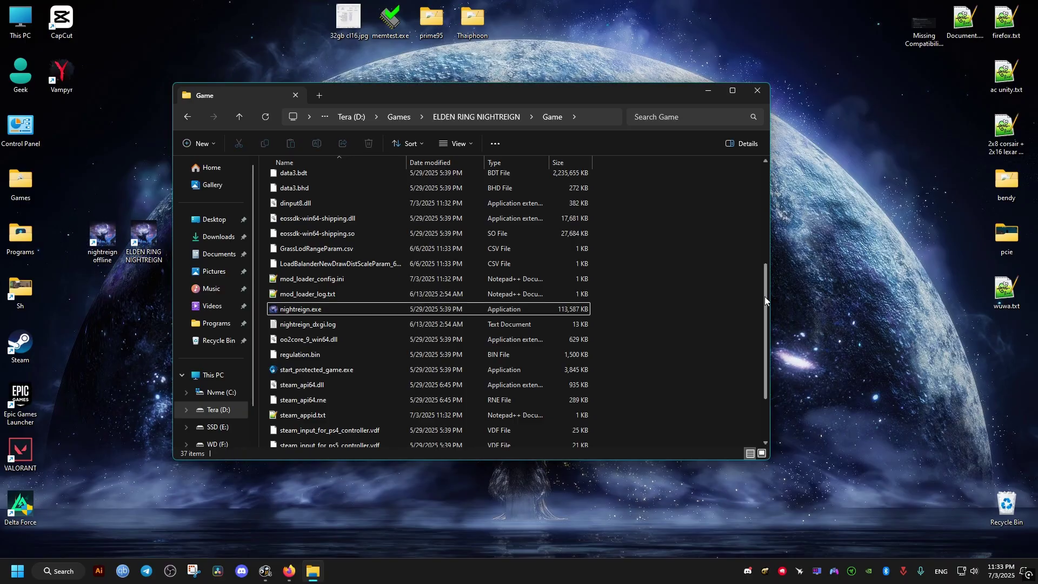
# Step: Copy 'UnlockAspectRatio.dll' from the Patreon installation notes, then minimize Firefox
pyautogui.moveTo(764, 296); pyautogui.dragTo(767, 193)
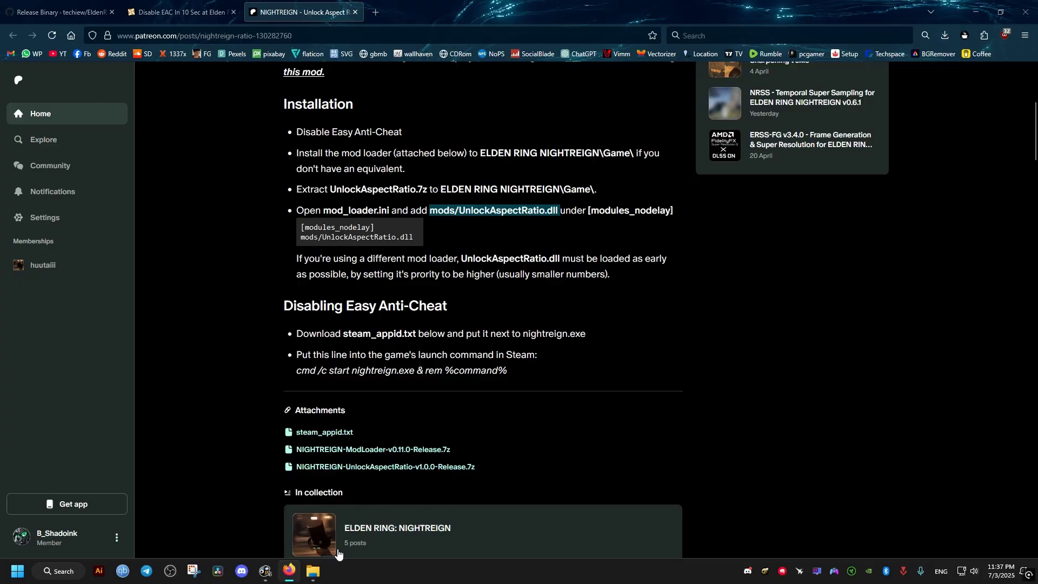
pyautogui.scroll(3, 240, 292)
pyautogui.scroll(-2, 238, 310)
pyautogui.click(498, 292)
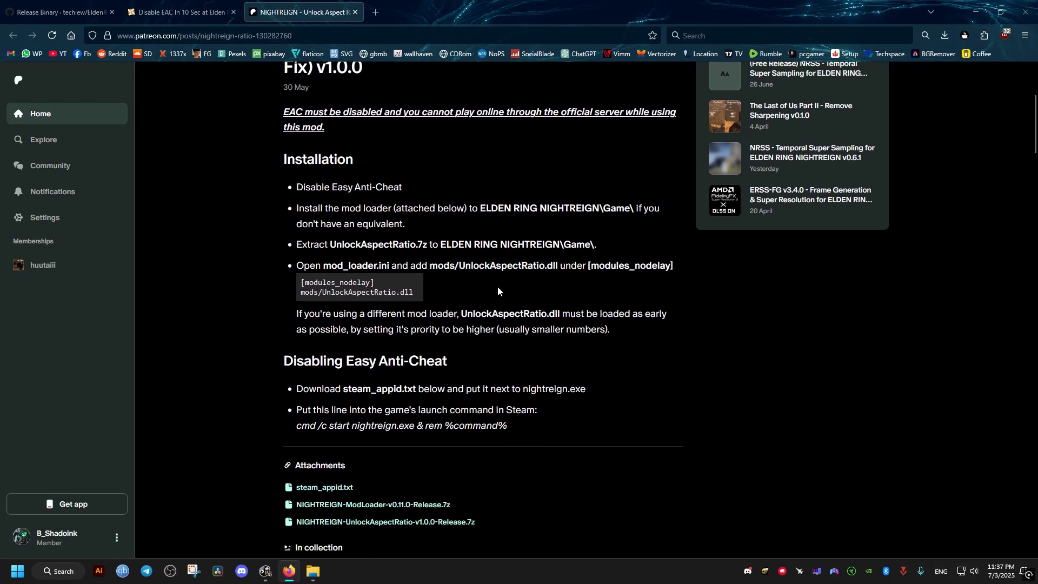
pyautogui.moveTo(459, 266); pyautogui.dragTo(558, 266)
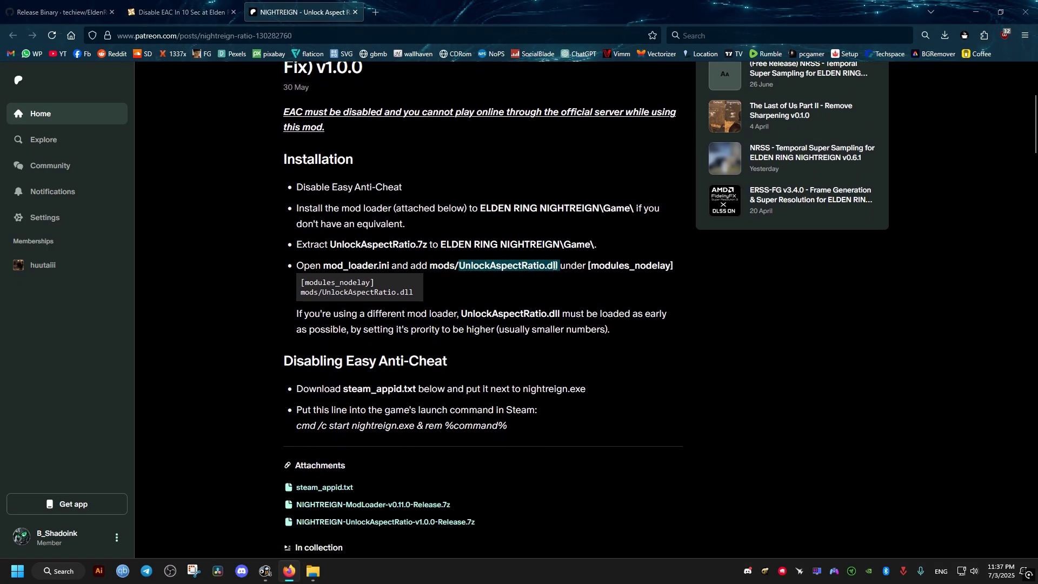
pyautogui.rightClick(554, 264)
pyautogui.click(598, 400)
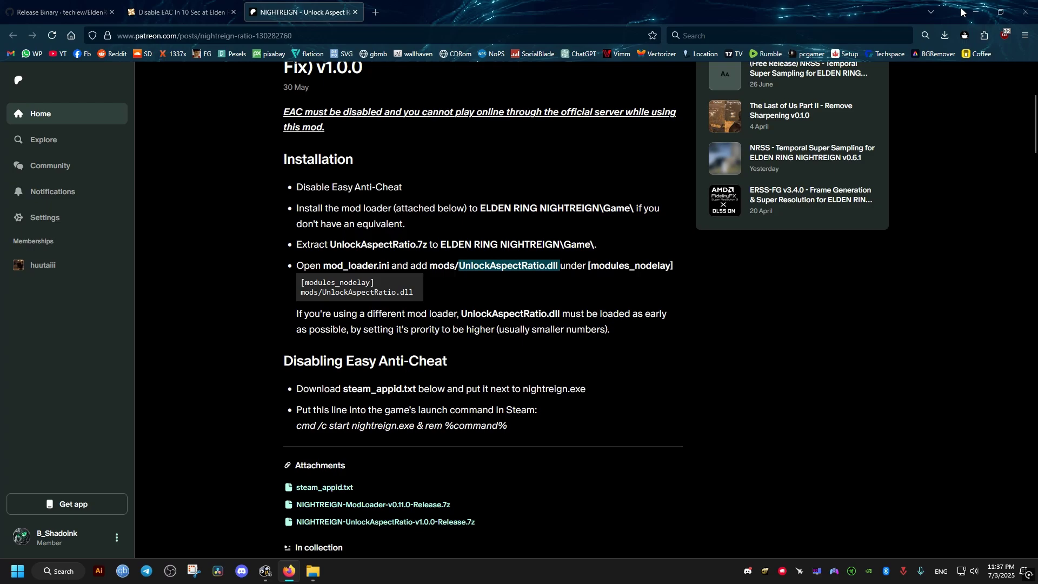
pyautogui.click(974, 12)
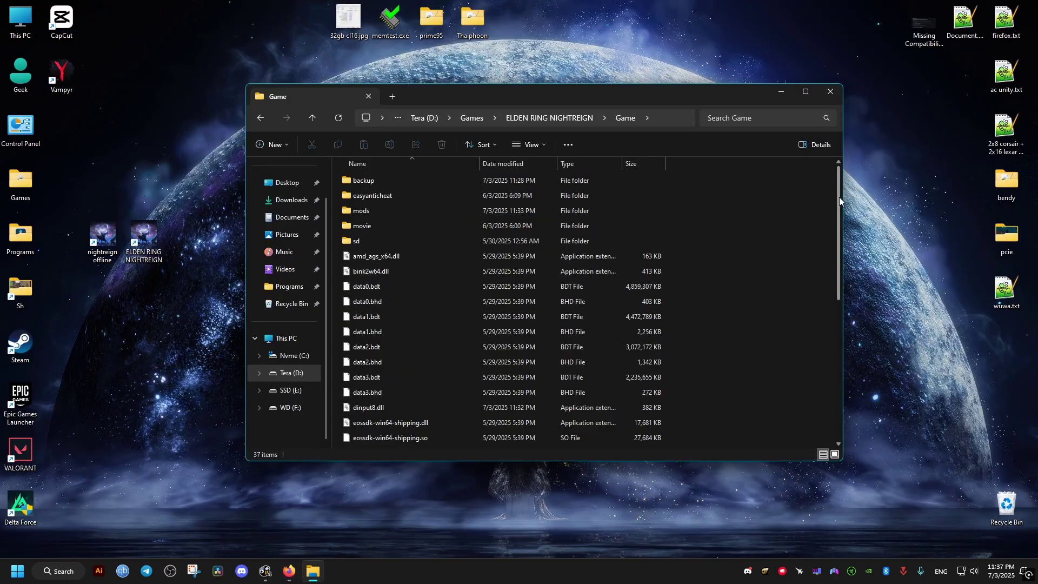
# Step: Edit mod_loader_config.ini in Notepad, replacing Example.dll = 1 with UnlockAspectRatio.dll = 1
pyautogui.moveTo(839, 200); pyautogui.dragTo(816, 313)
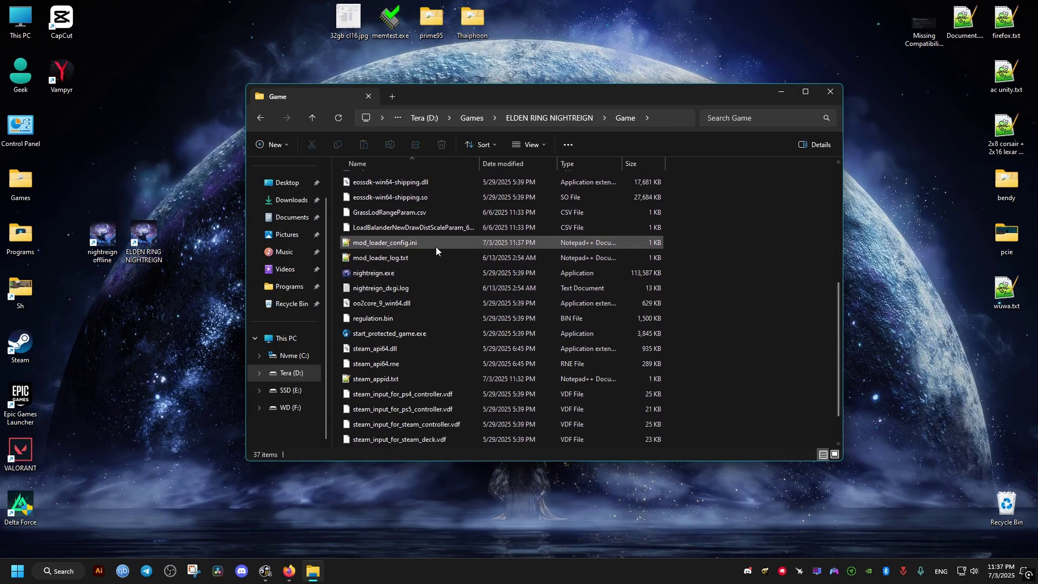
pyautogui.rightClick(373, 242)
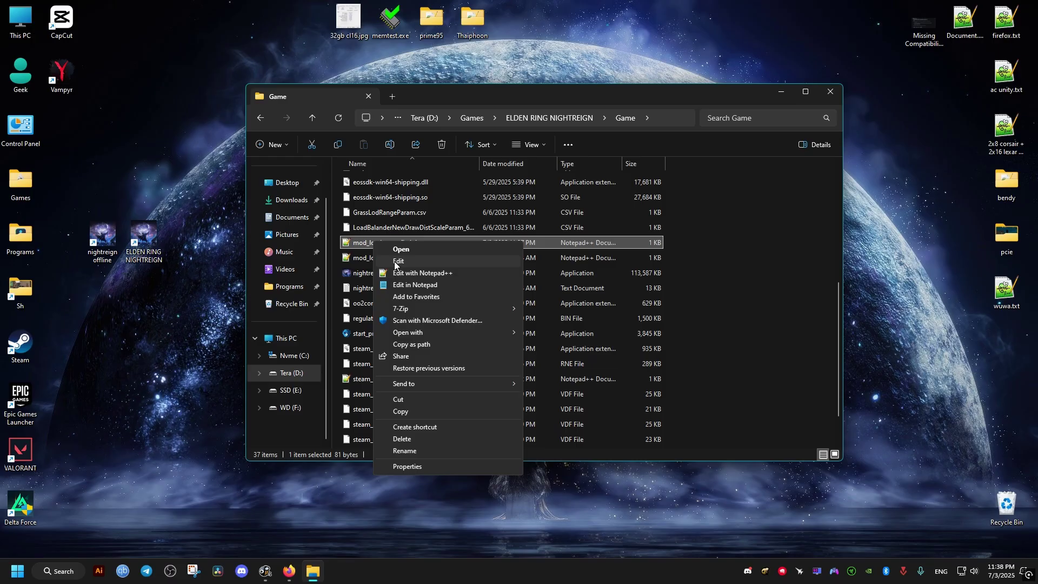
pyautogui.click(396, 264)
pyautogui.click(555, 296)
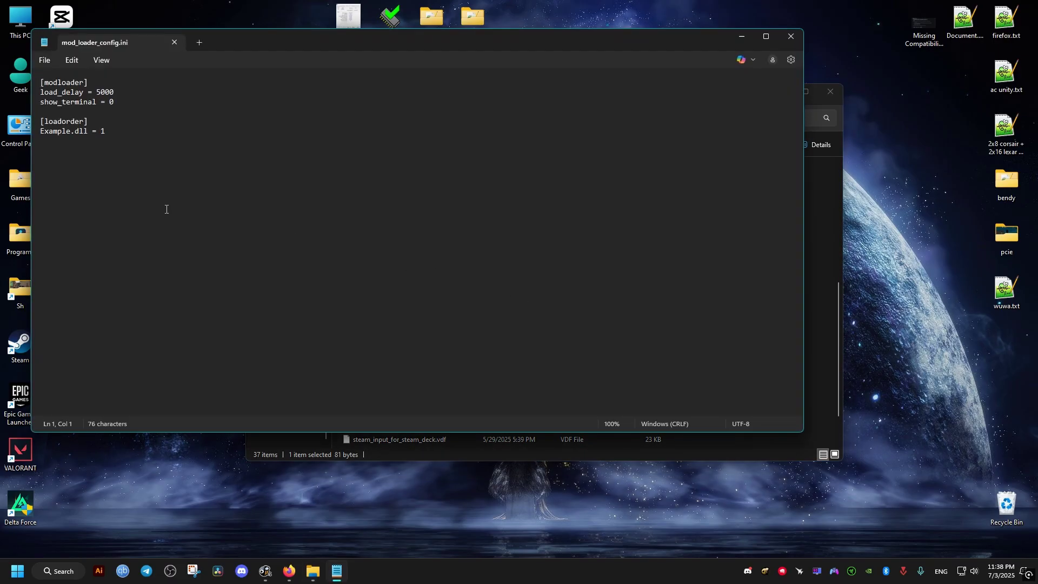
pyautogui.moveTo(214, 53); pyautogui.dragTo(395, 153)
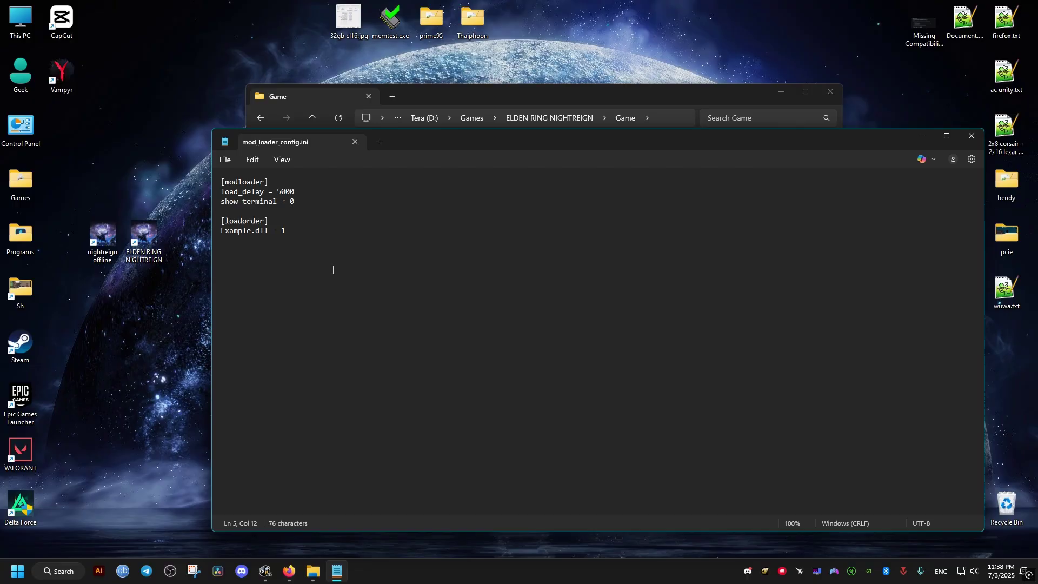
pyautogui.hotkey('ctrl', 'v')
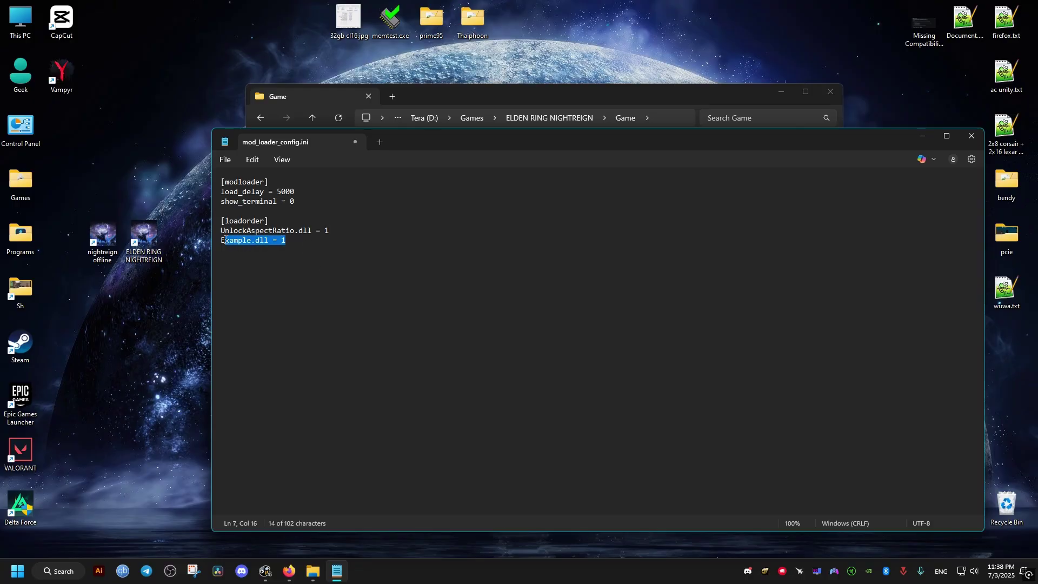
pyautogui.press('BackSpace')
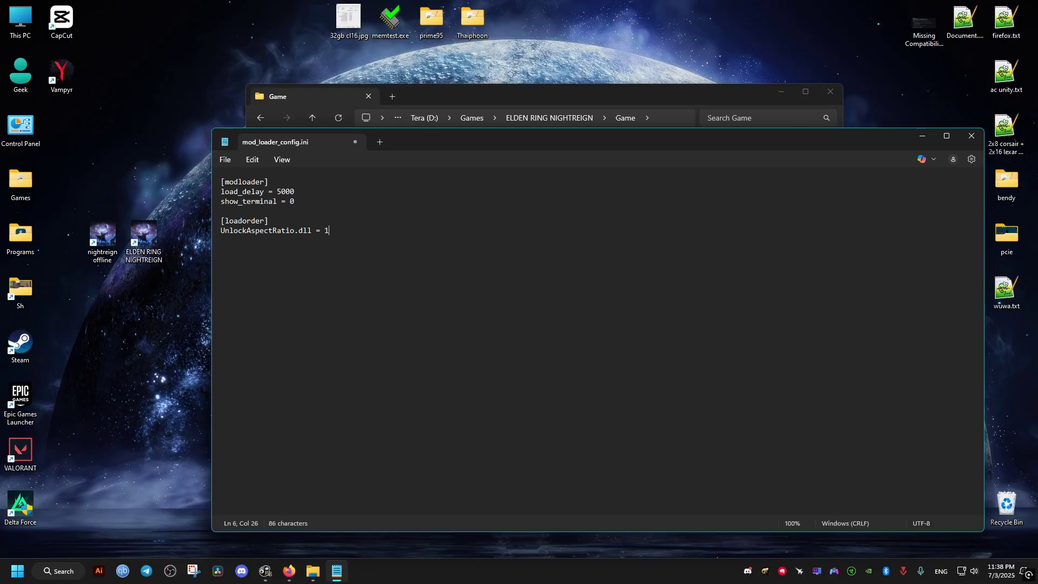
pyautogui.click(553, 97)
# Step: Copy the UnlockTheFps.dll file name from the game's mods folder
pyautogui.scroll(5, 423, 294)
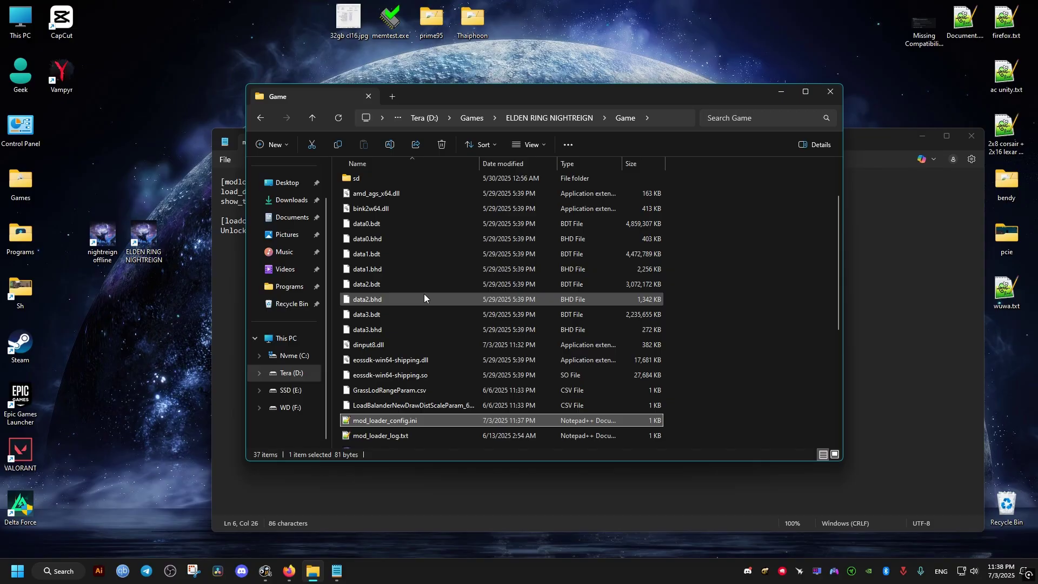
pyautogui.doubleClick(379, 216)
pyautogui.click(373, 212)
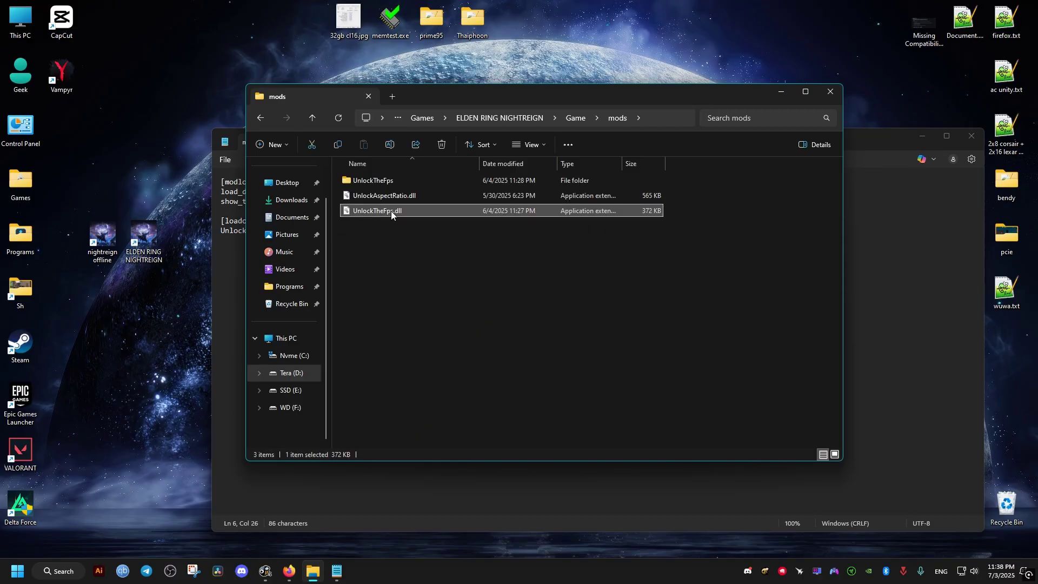
pyautogui.click(385, 212)
pyautogui.click(383, 211)
pyautogui.hotkey('shift', 'End')
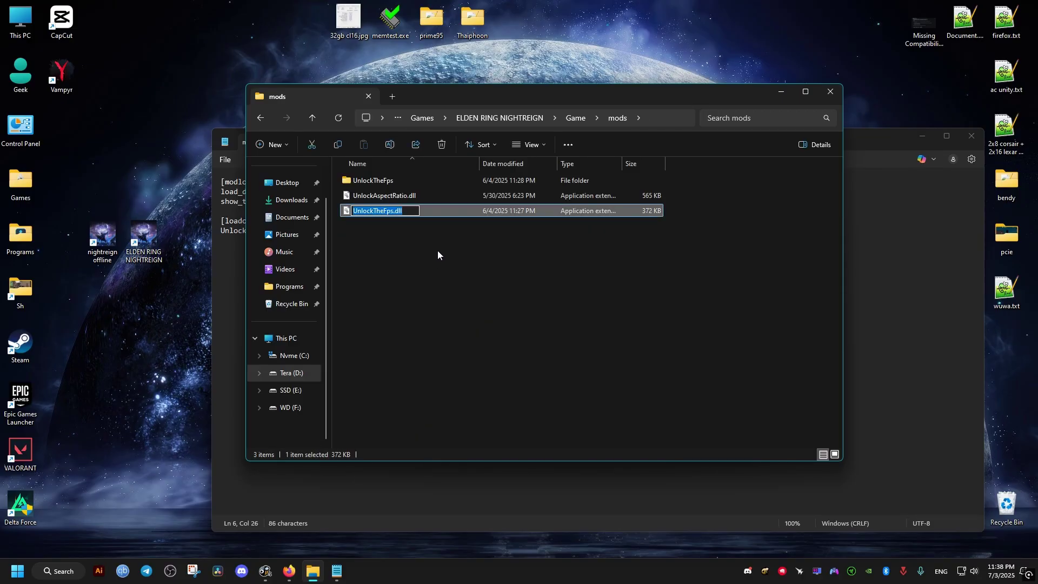
pyautogui.click(438, 254)
# Step: Check the folder view options, then return to the Game folder
pyautogui.click(528, 144)
pyautogui.moveTo(526, 348)
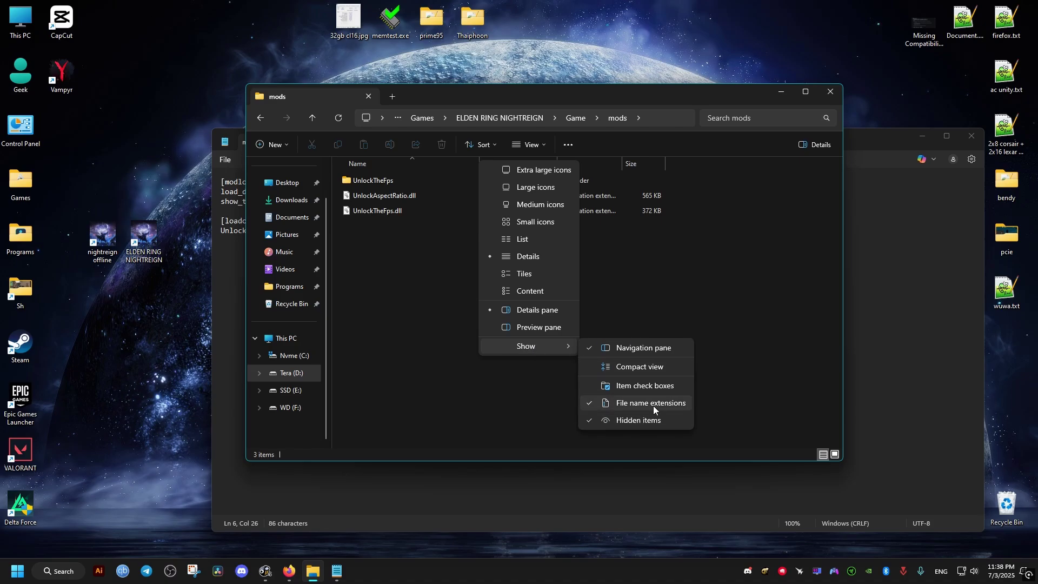
pyautogui.click(653, 405)
pyautogui.click(516, 120)
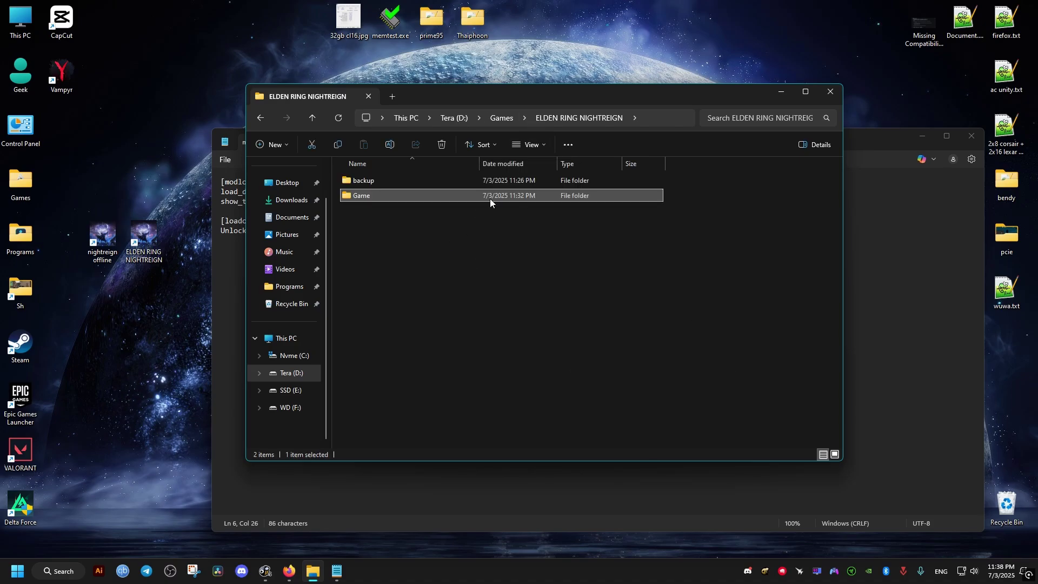
pyautogui.doubleClick(396, 201)
# Step: Add UnlockTheFps.dll = 2 to the load order, save mod_loader_config.ini, and close Notepad
pyautogui.hotkey('alt', 'Tab')
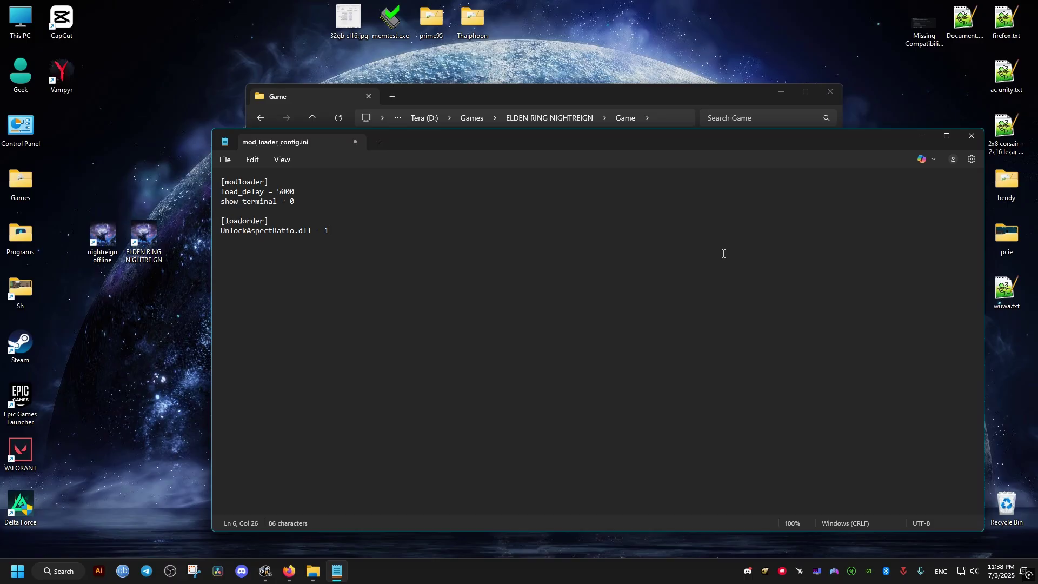
pyautogui.press('Return')
pyautogui.hotkey('ctrl', 'v')
pyautogui.click(225, 159)
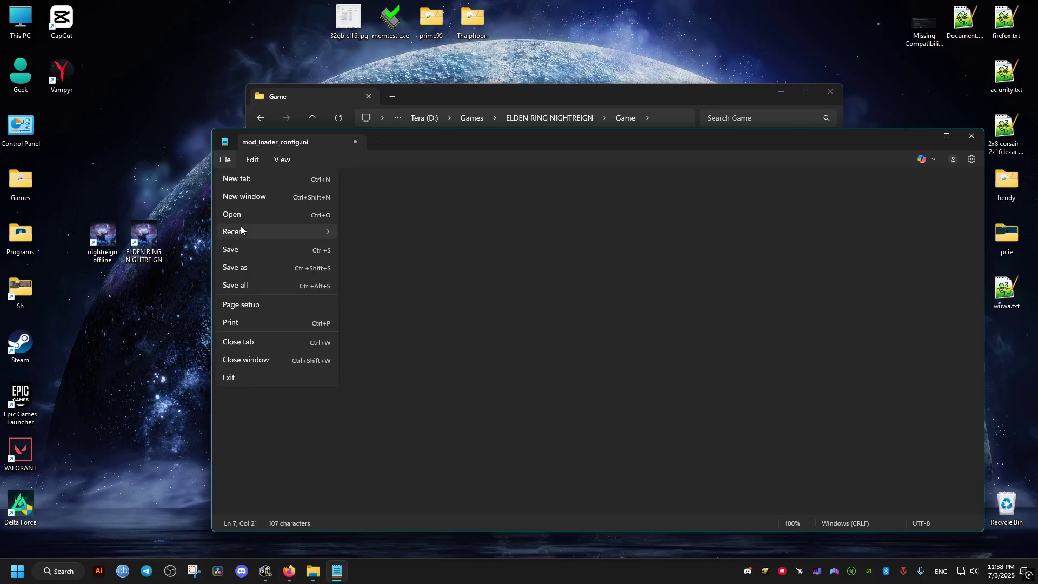
pyautogui.click(244, 251)
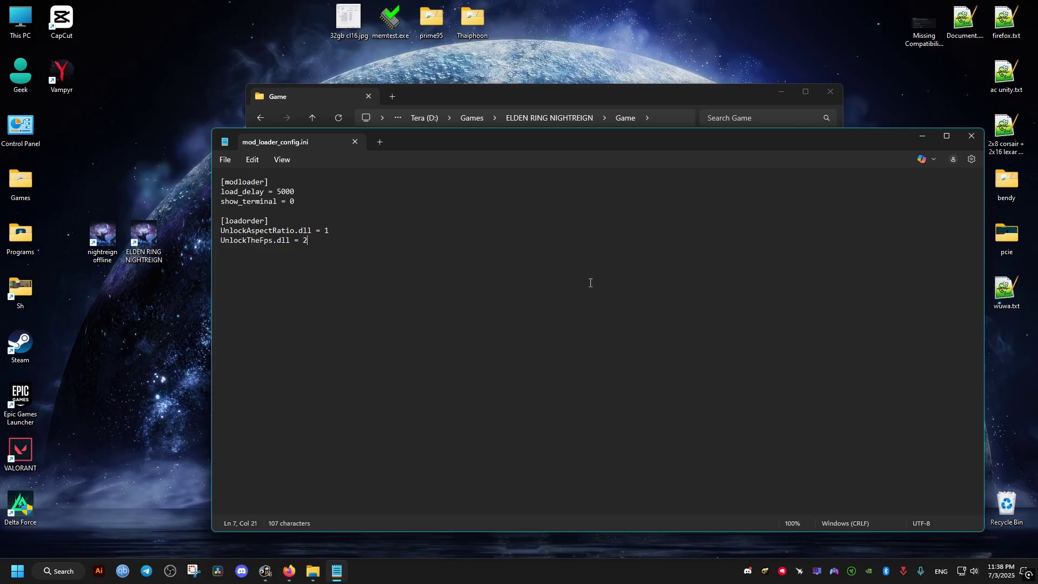
pyautogui.click(971, 136)
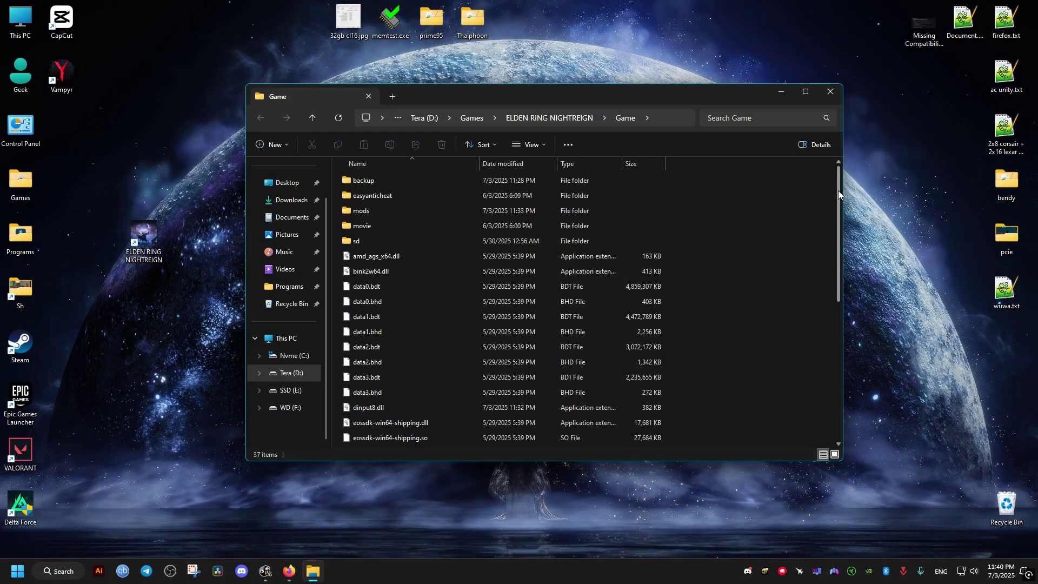
# Step: Confirm dinput8.dll and steam_appid.txt are present in the Nightreign Game folder
pyautogui.moveTo(838, 190); pyautogui.dragTo(816, 273)
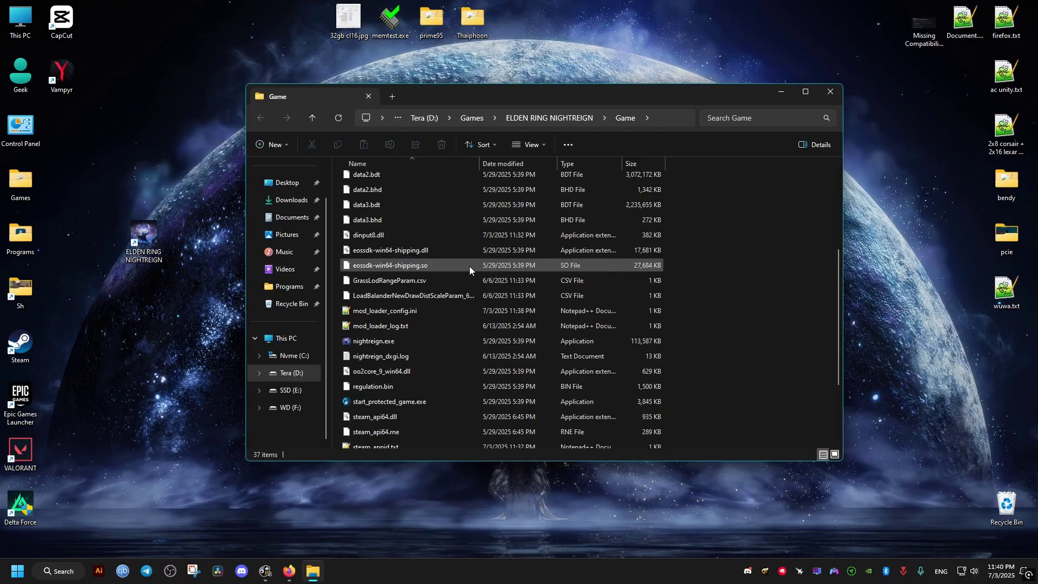
pyautogui.click(387, 237)
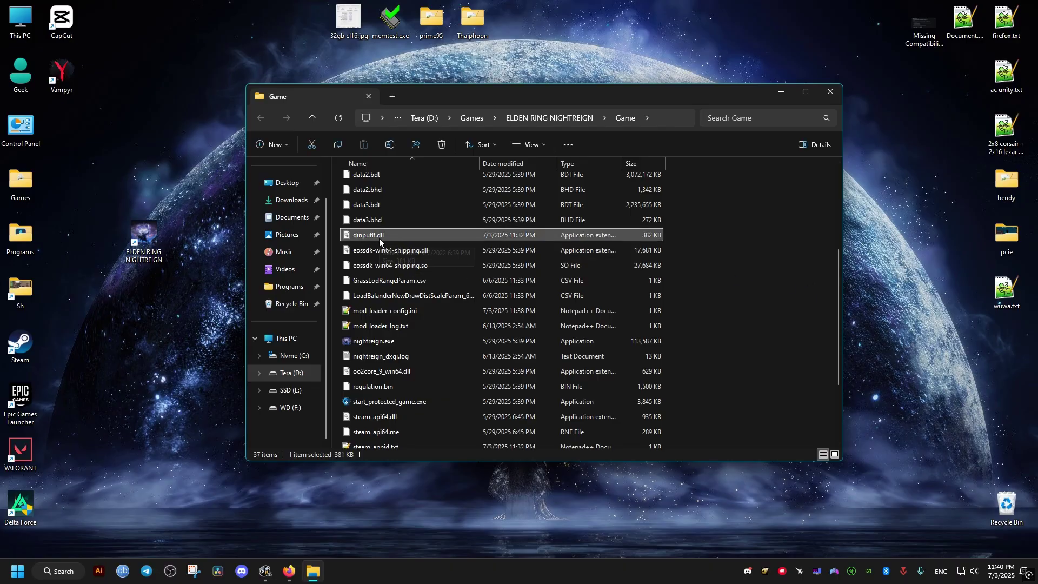
pyautogui.moveTo(835, 274); pyautogui.dragTo(837, 347)
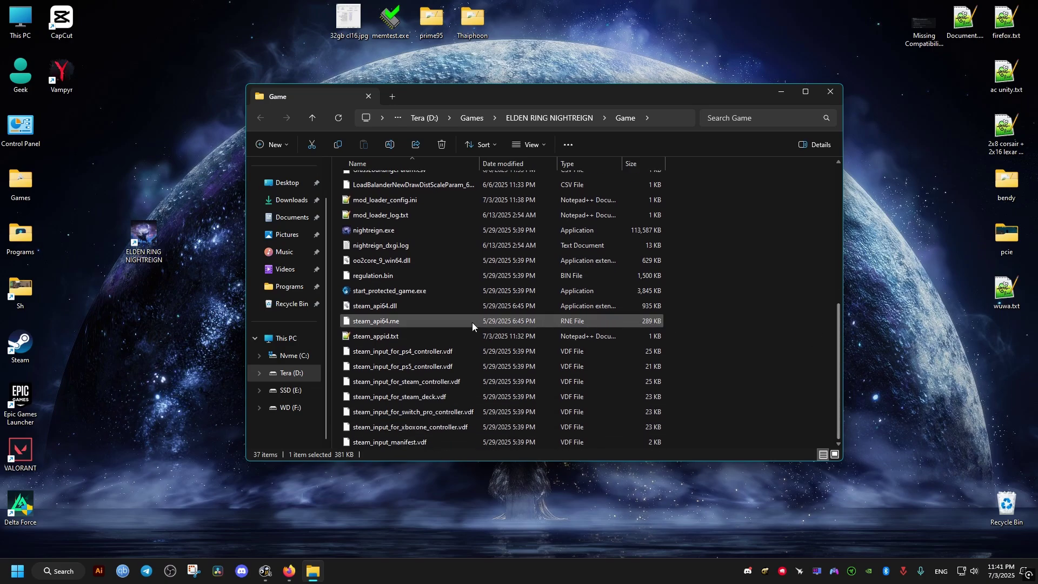
pyautogui.click(378, 335)
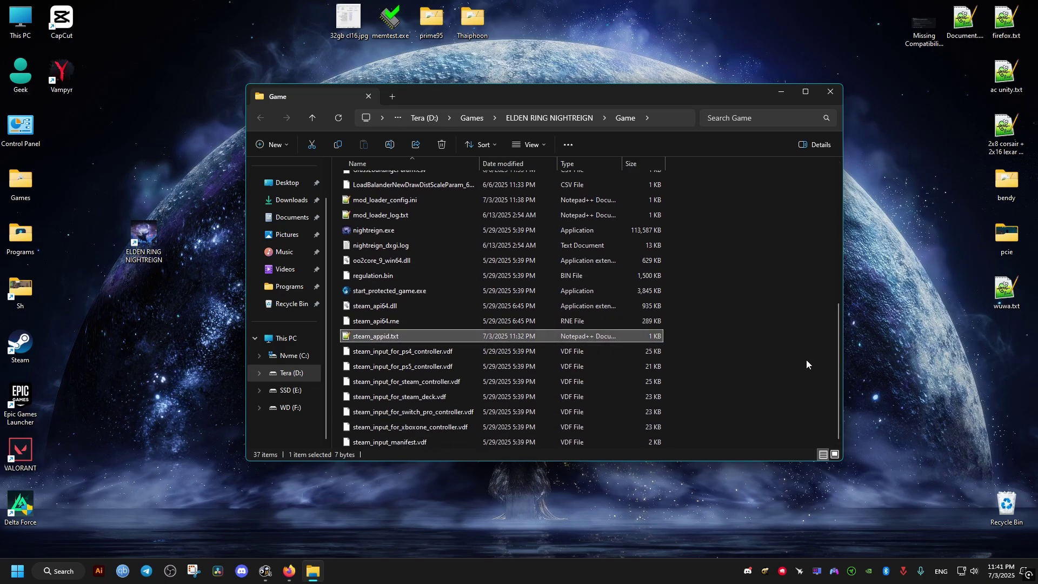
pyautogui.scroll(3, 829, 316)
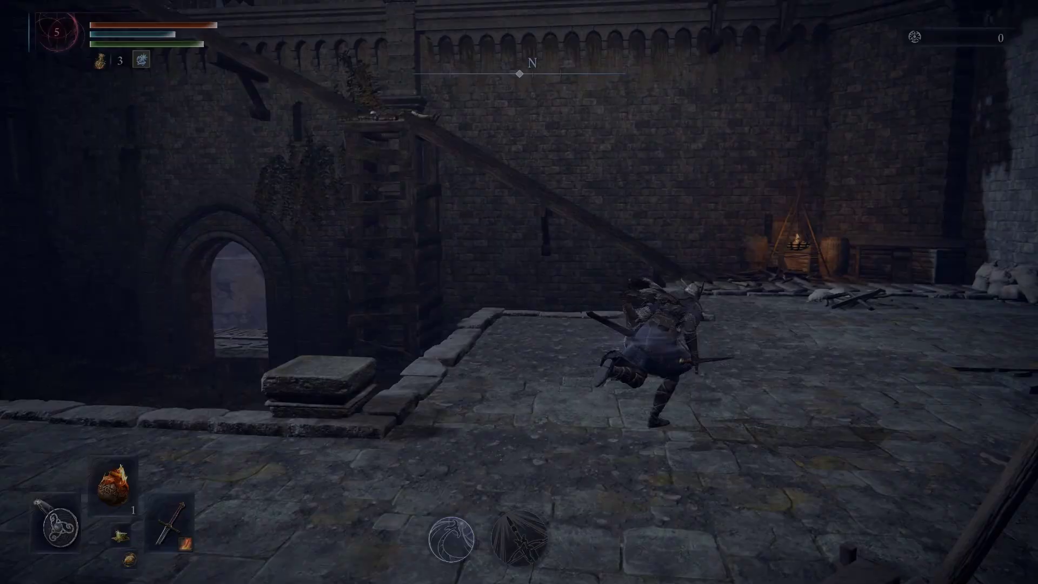
# Step: Run forward with W up the stairs, over the wooden platform and scaffolding onto the castle rampart
pyautogui.press('w')
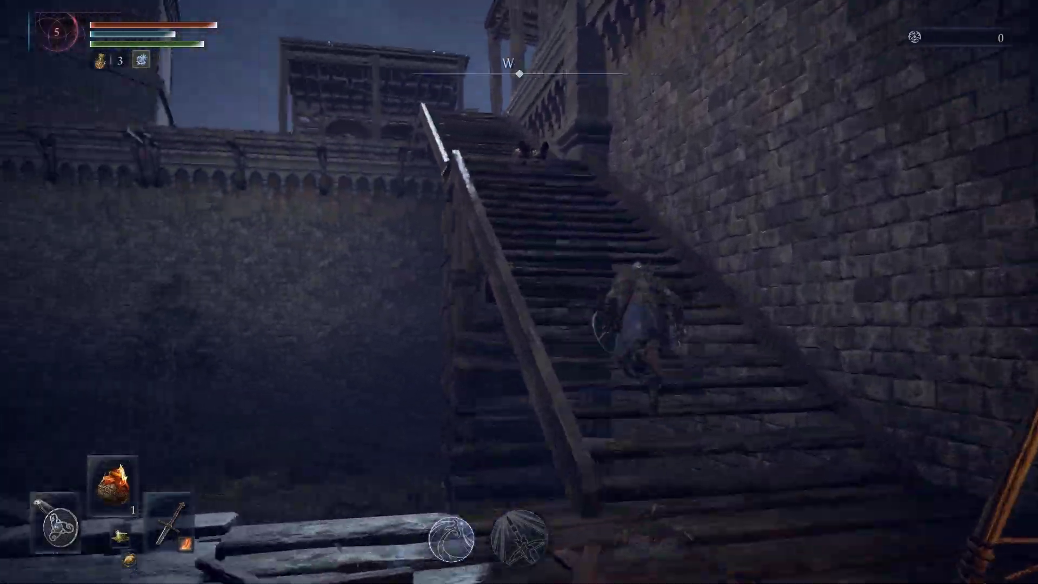
pyautogui.press('w')
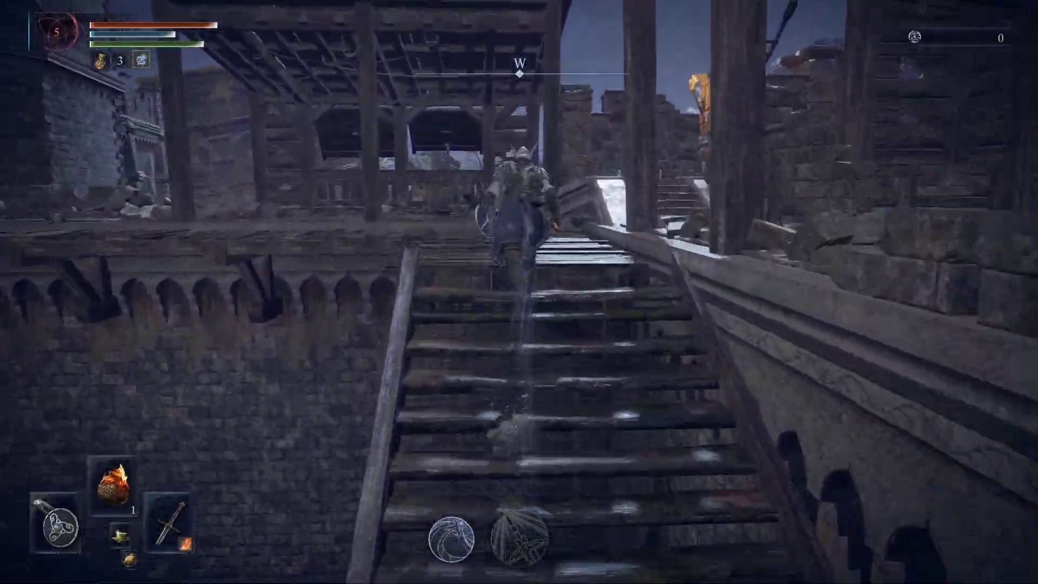
pyautogui.press('w')
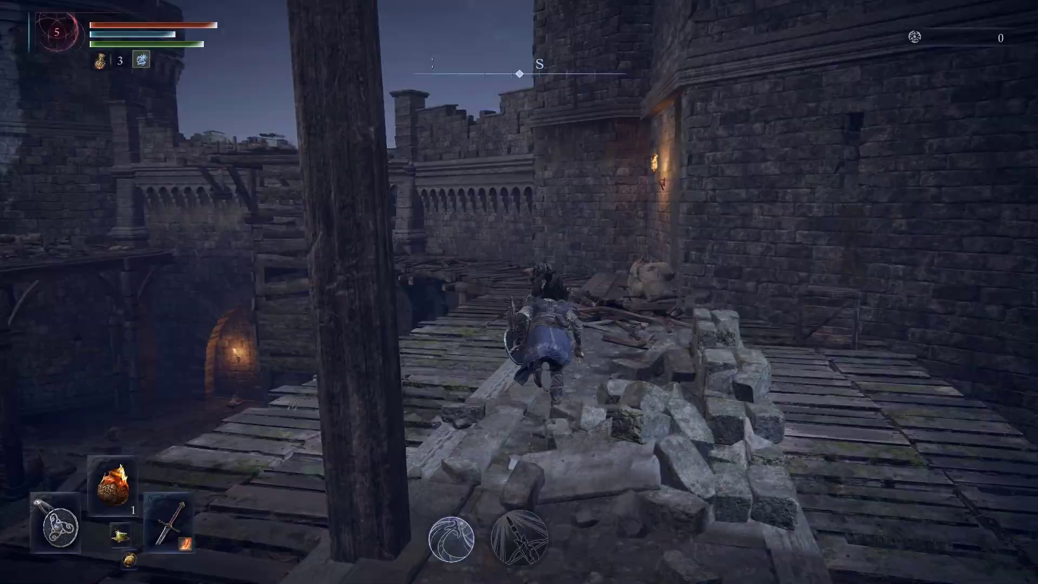
pyautogui.press('w')
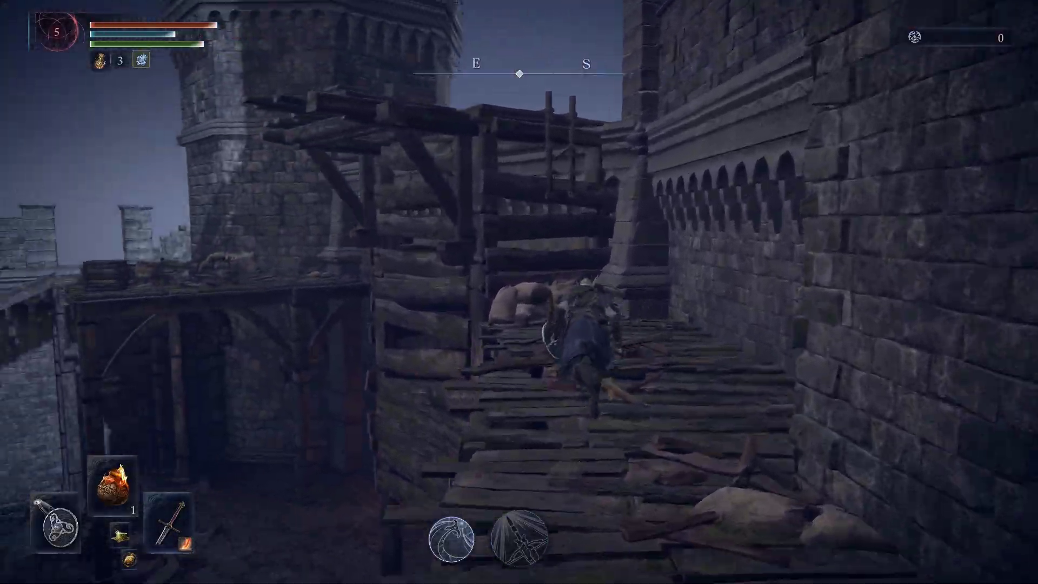
pyautogui.press('w')
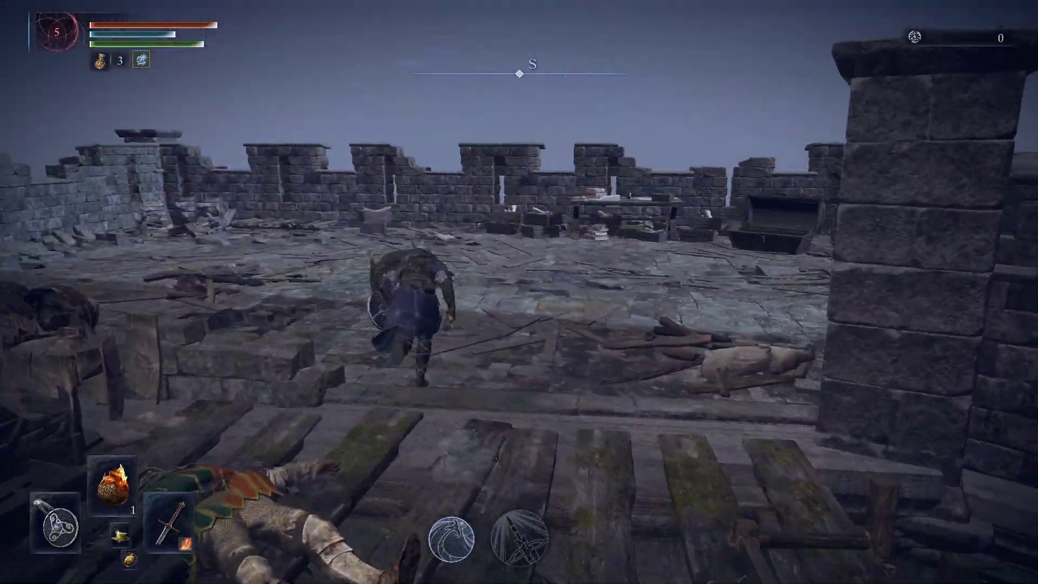